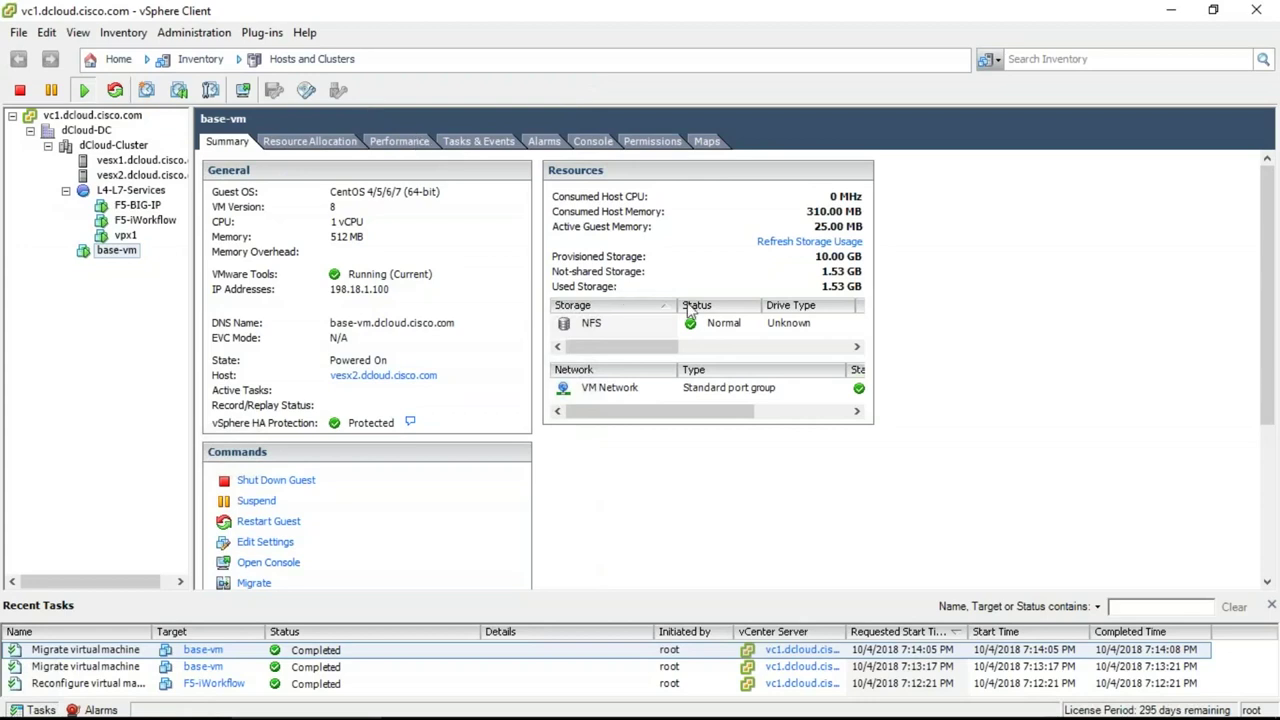
mouse_move(97, 163)
mouse_down()
mouse_move(52, 166)
mouse_move(175, 160)
mouse_up()
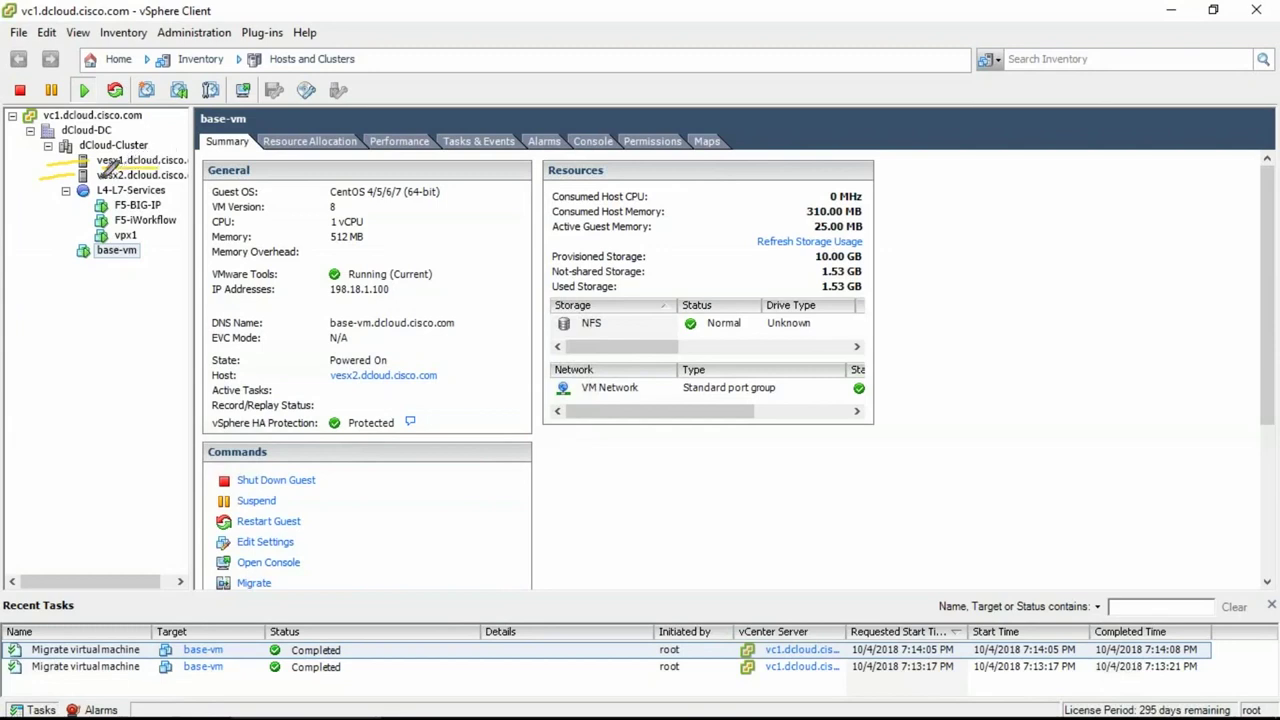
drag(97, 181, 185, 181)
key(Escape)
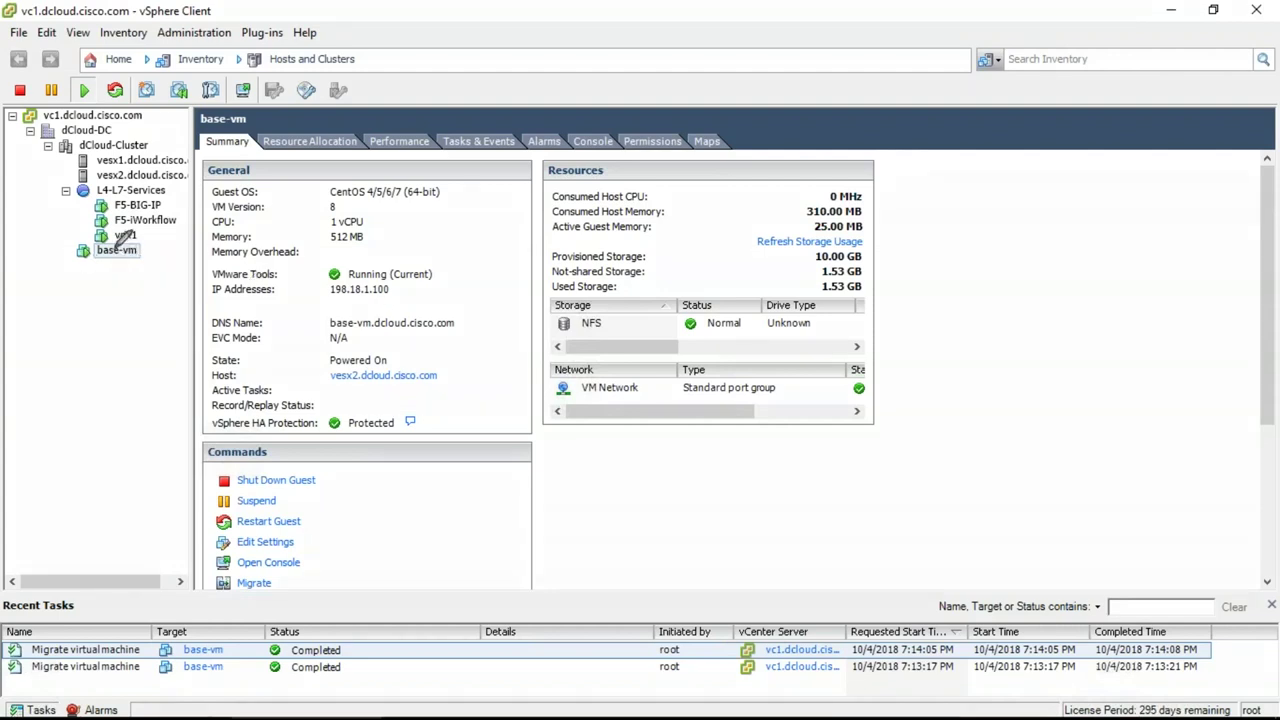
drag(114, 248, 109, 236)
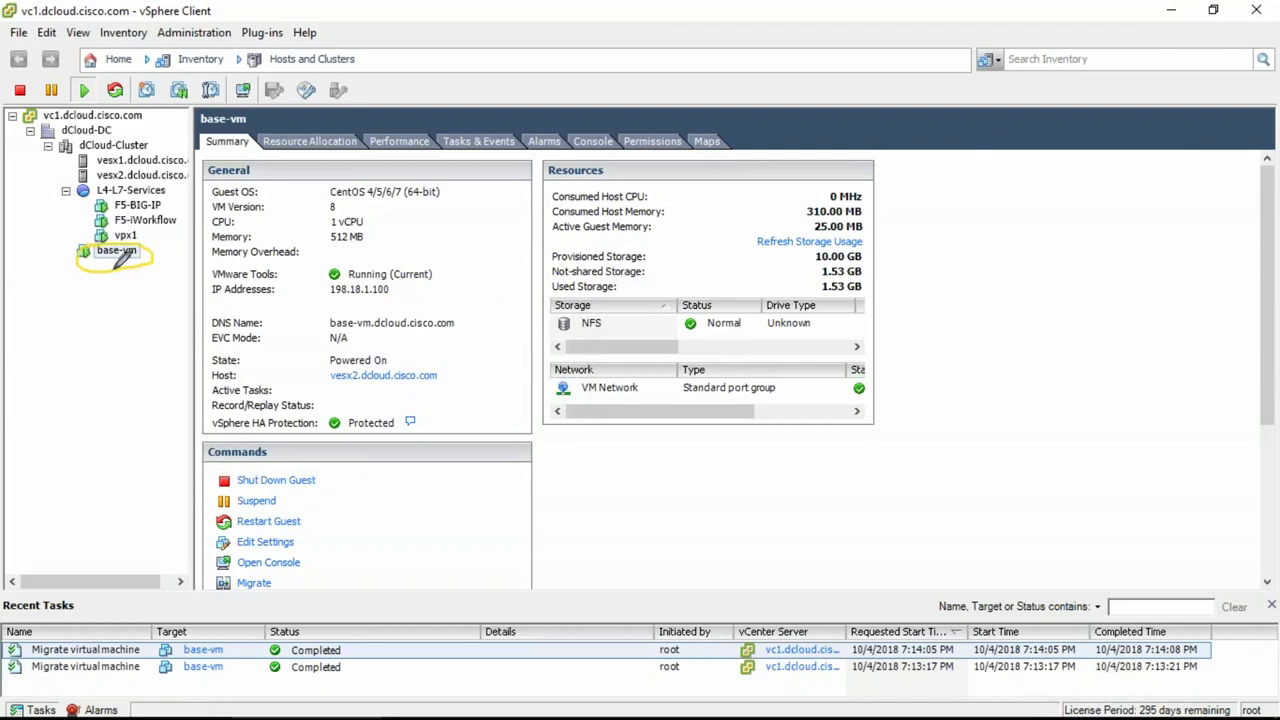
mouse_move(330, 366)
mouse_down()
mouse_move(372, 388)
mouse_move(430, 385)
mouse_move(412, 360)
mouse_move(340, 364)
mouse_up()
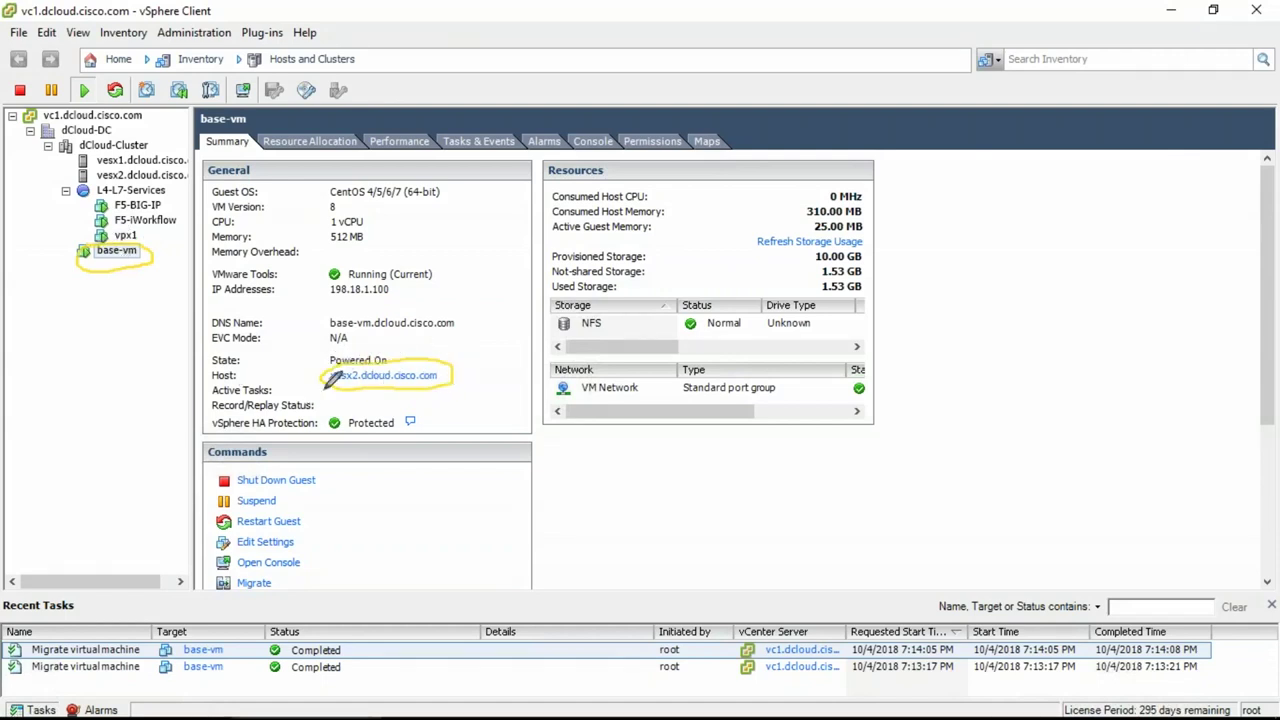
key(Escape)
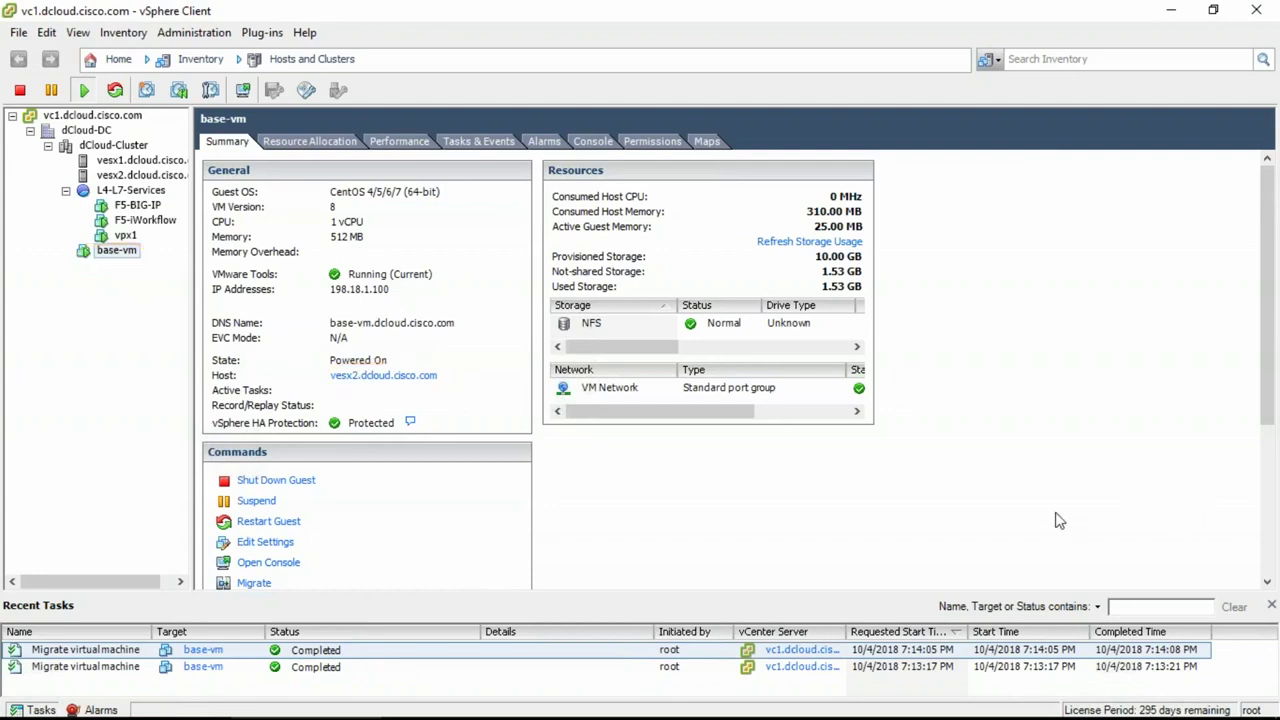
Compare the summaries of F5-BIG-IP and base-vm to see which host runs each virtual machine
click(146, 207)
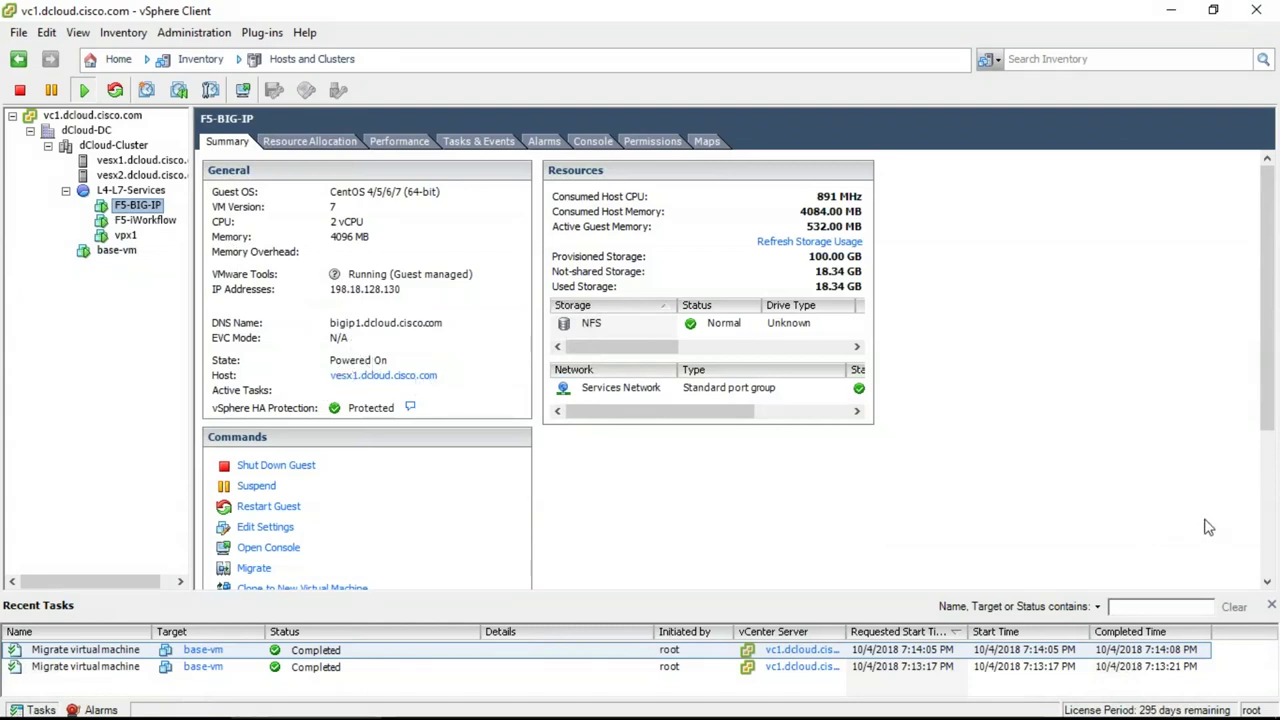
click(116, 251)
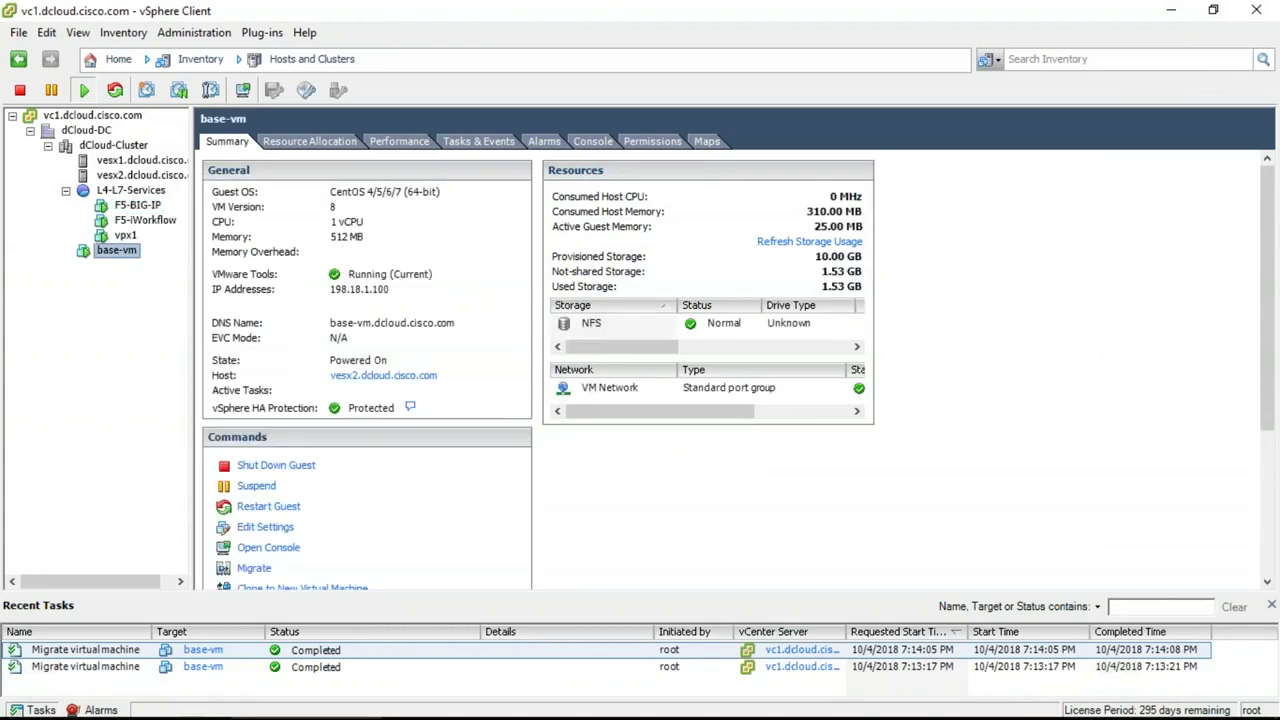
right_click(116, 251)
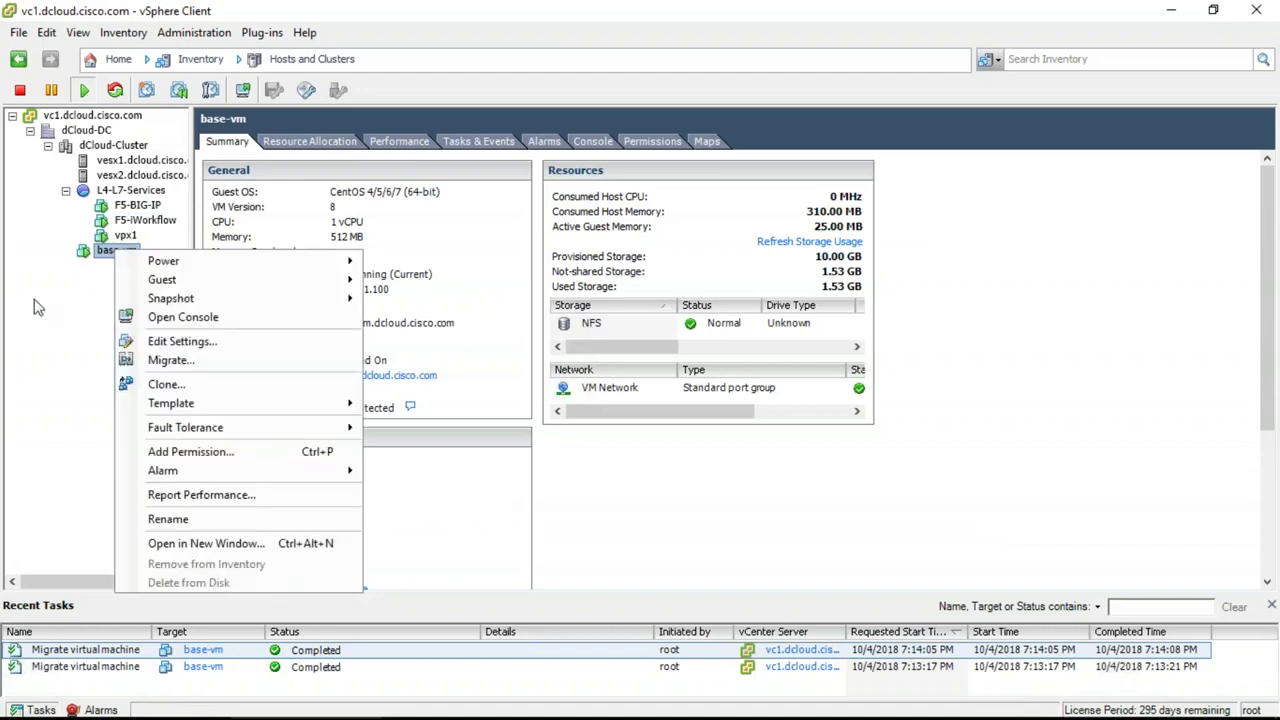
click(37, 307)
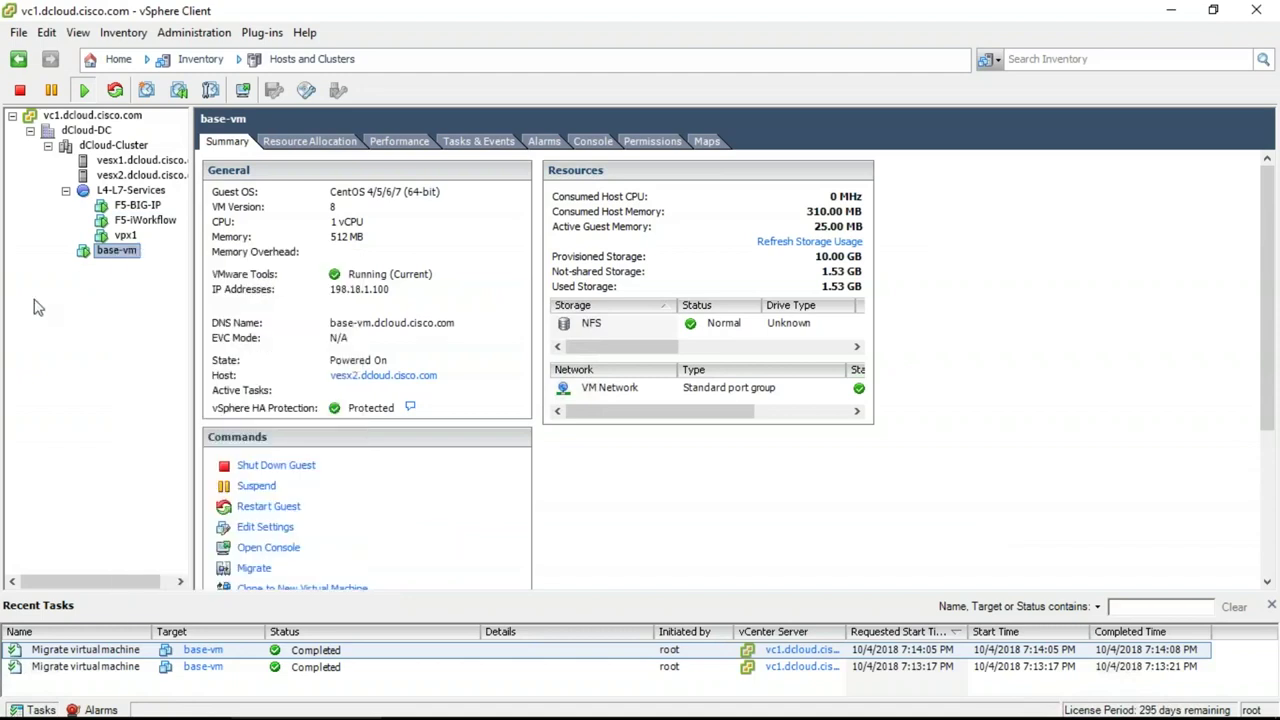
Migrate base-vm to host vesx1.dcloud.cisco.com, with dCloud-Cluster as the resource pool and high vMotion priority
click(120, 252)
drag(122, 255, 122, 162)
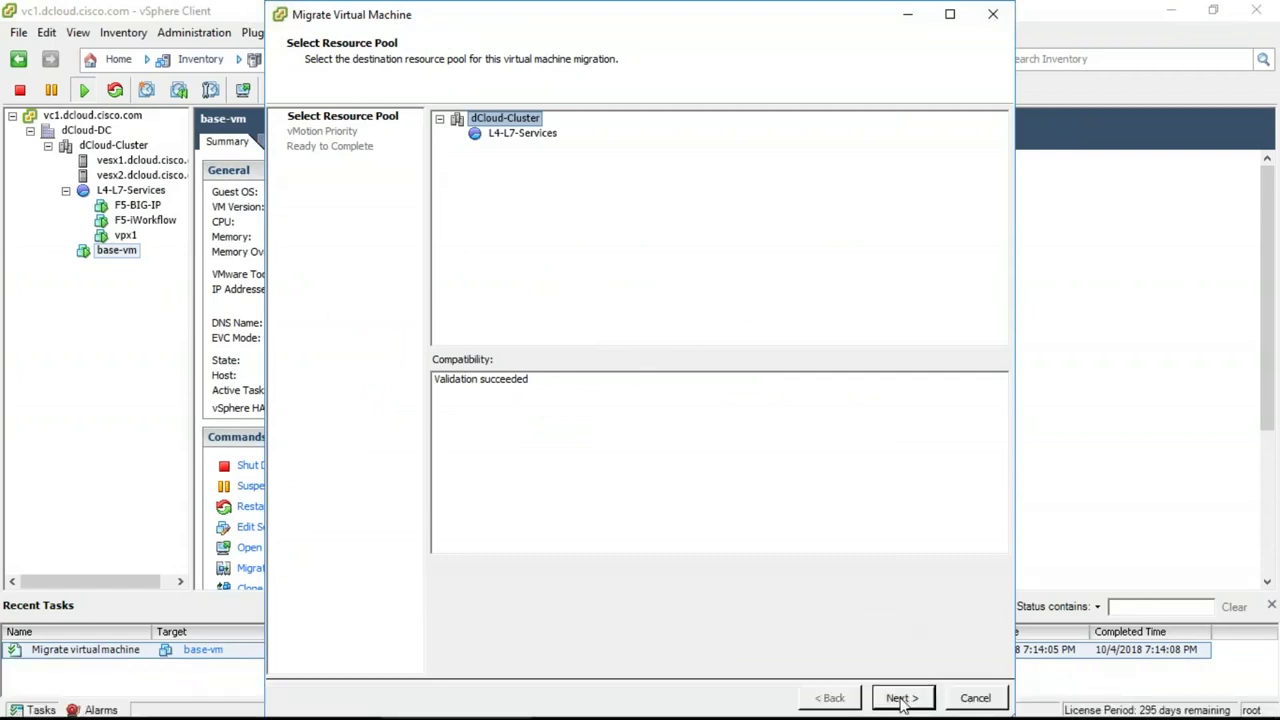
click(901, 700)
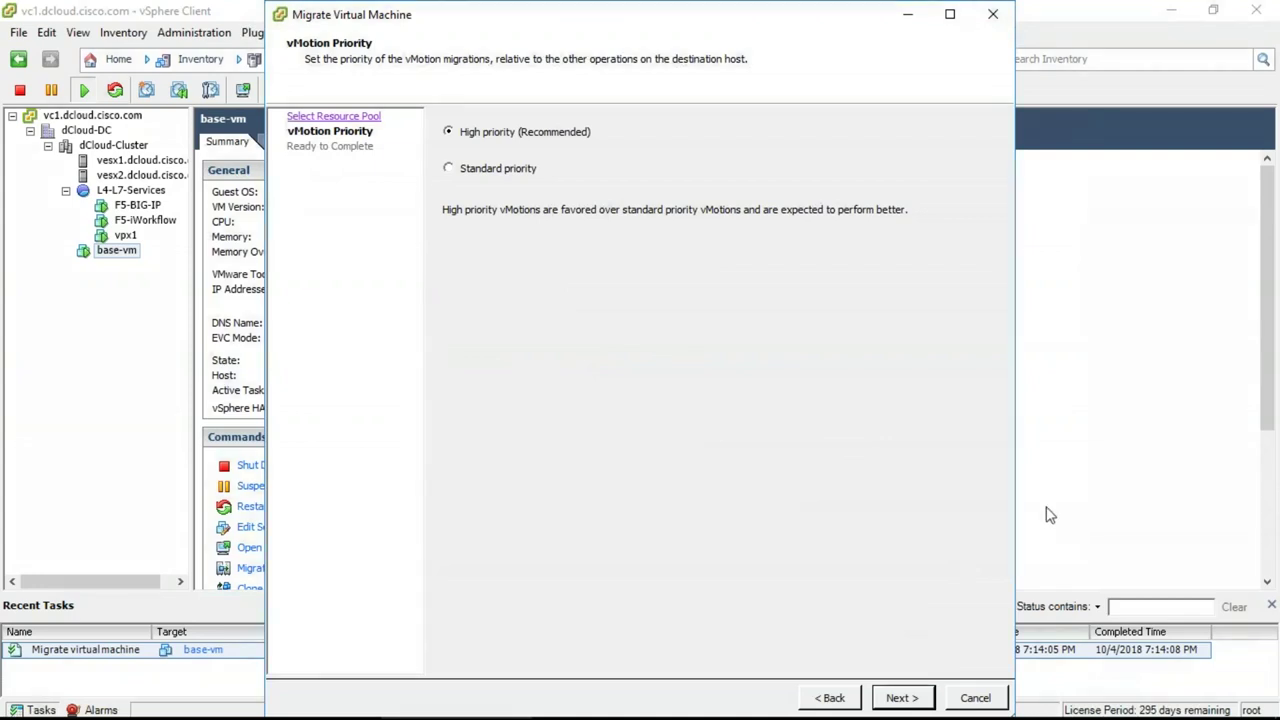
mouse_move(343, 114)
mouse_down()
mouse_move(390, 130)
mouse_move(380, 112)
mouse_up()
click(901, 698)
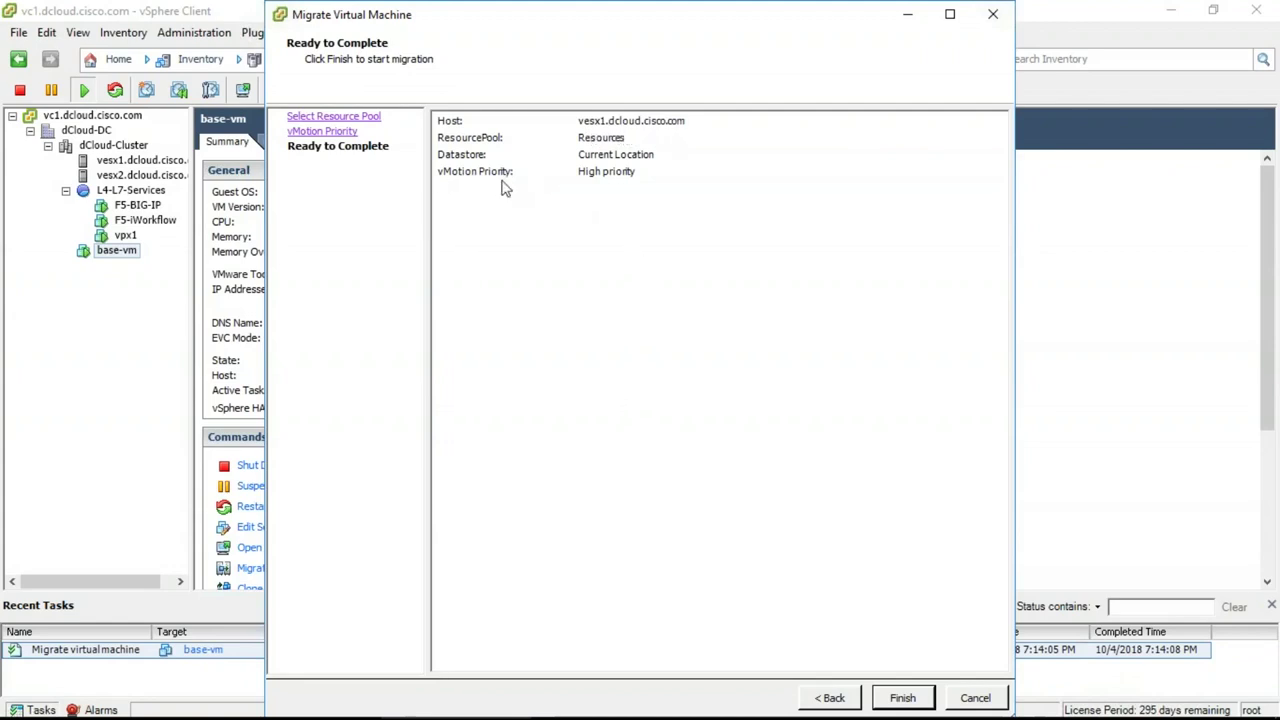
click(901, 699)
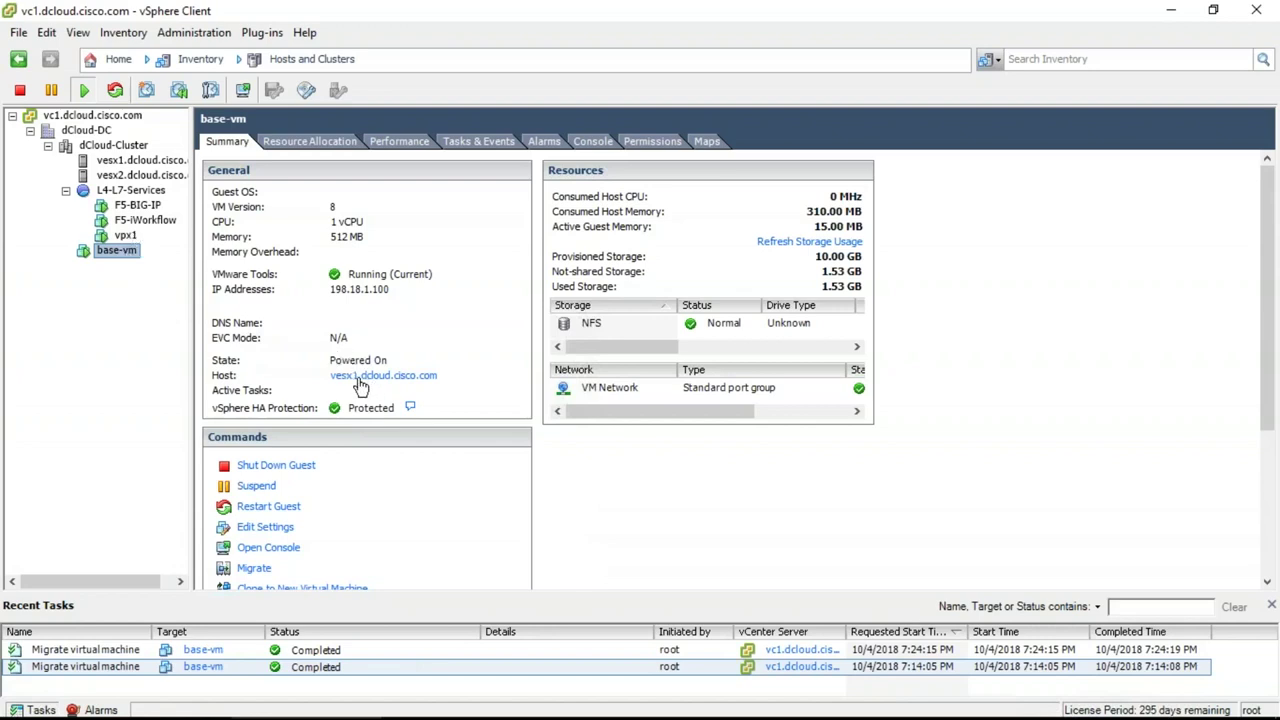
Check which host F5-BIG-IP and base-vm are each running on after the base-vm migration
click(152, 205)
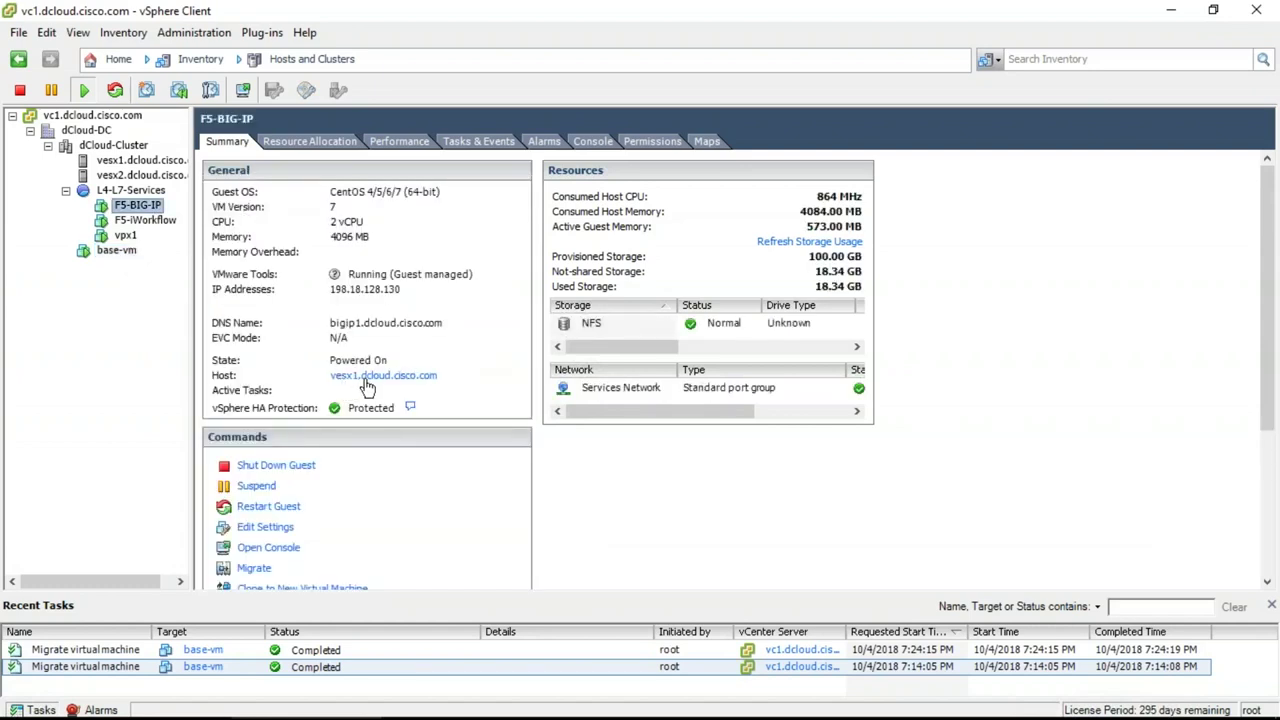
click(116, 251)
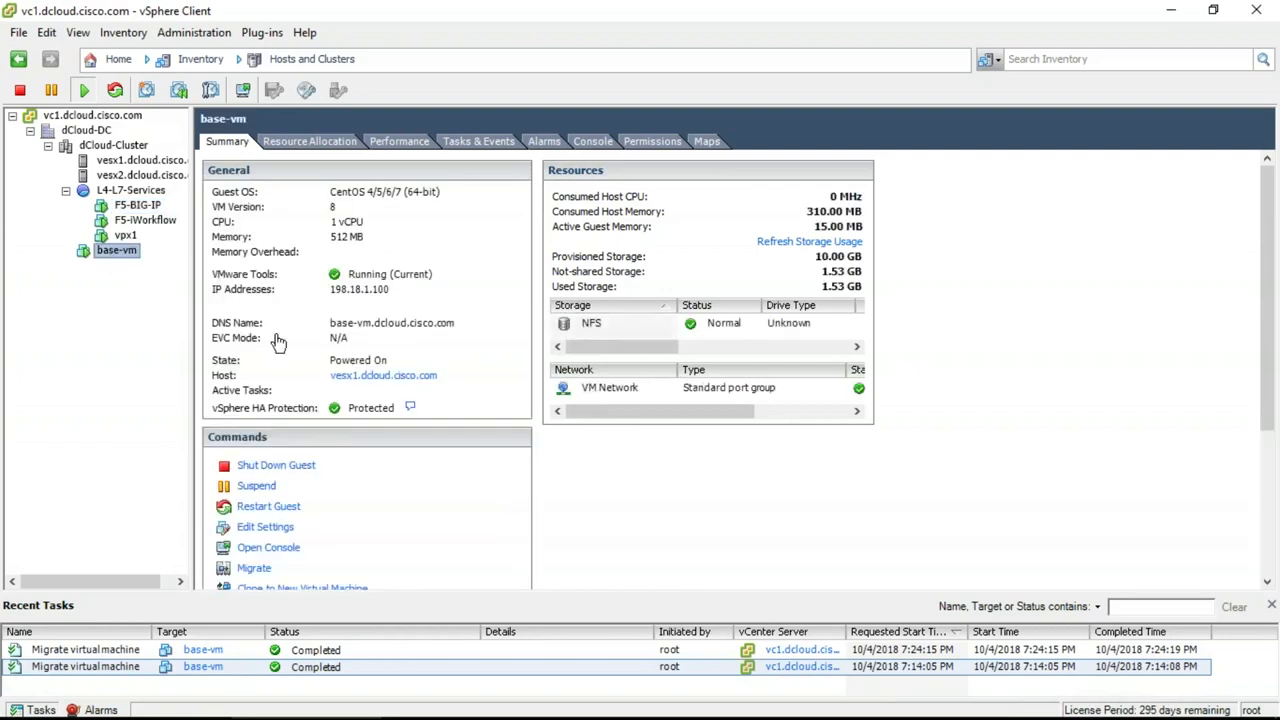
click(133, 207)
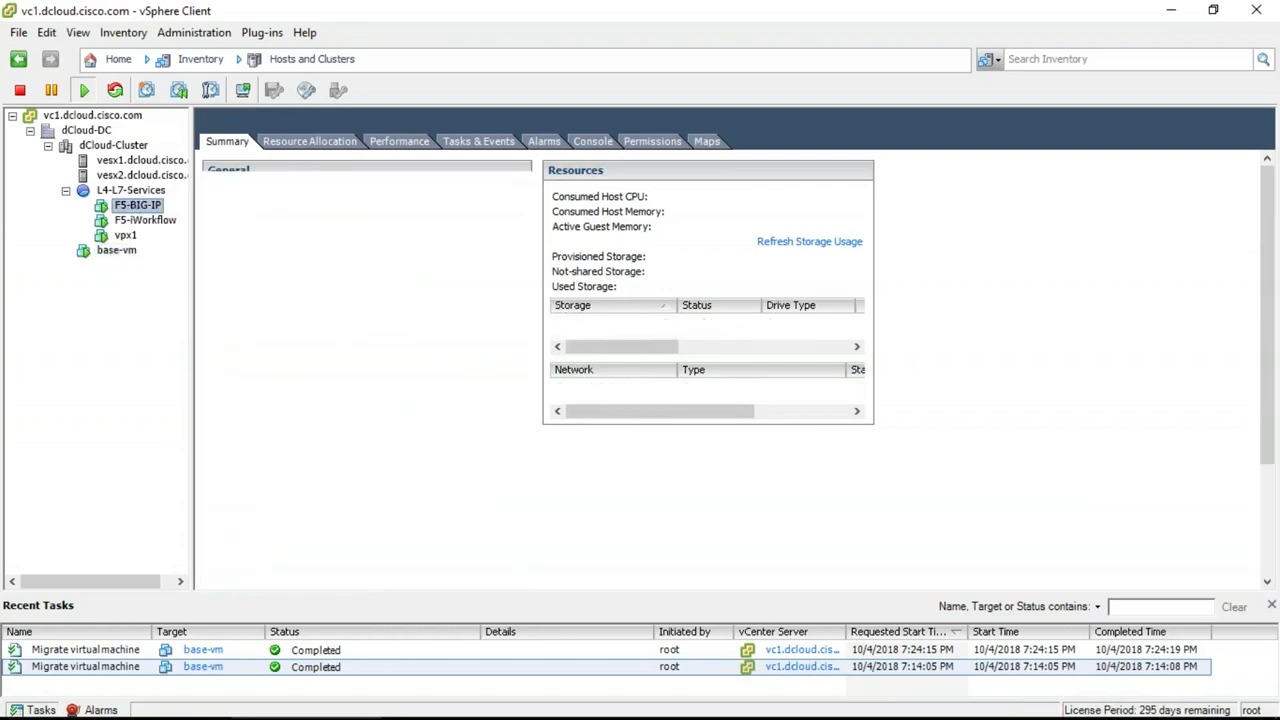
Start a change-host migration of F5-BIG-IP and choose vesx2.dcloud.cisco.com under dCloud-Cluster as its destination
right_click(133, 207)
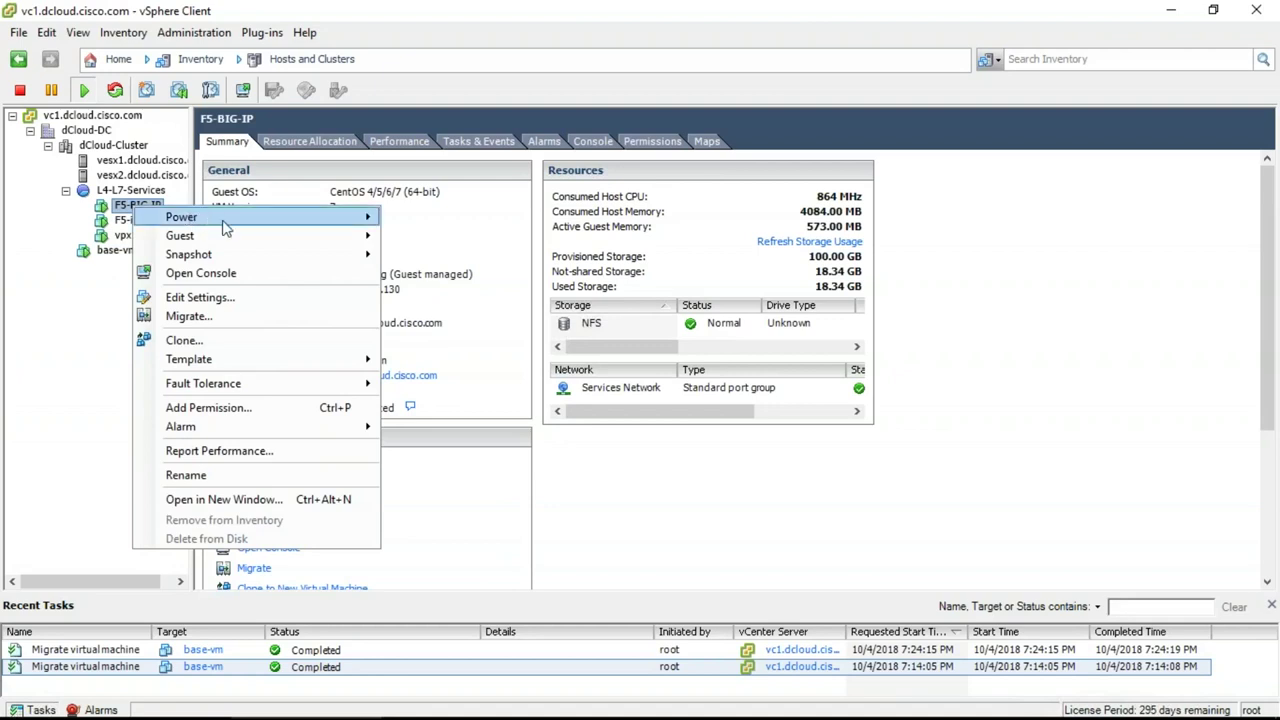
mouse_move(232, 224)
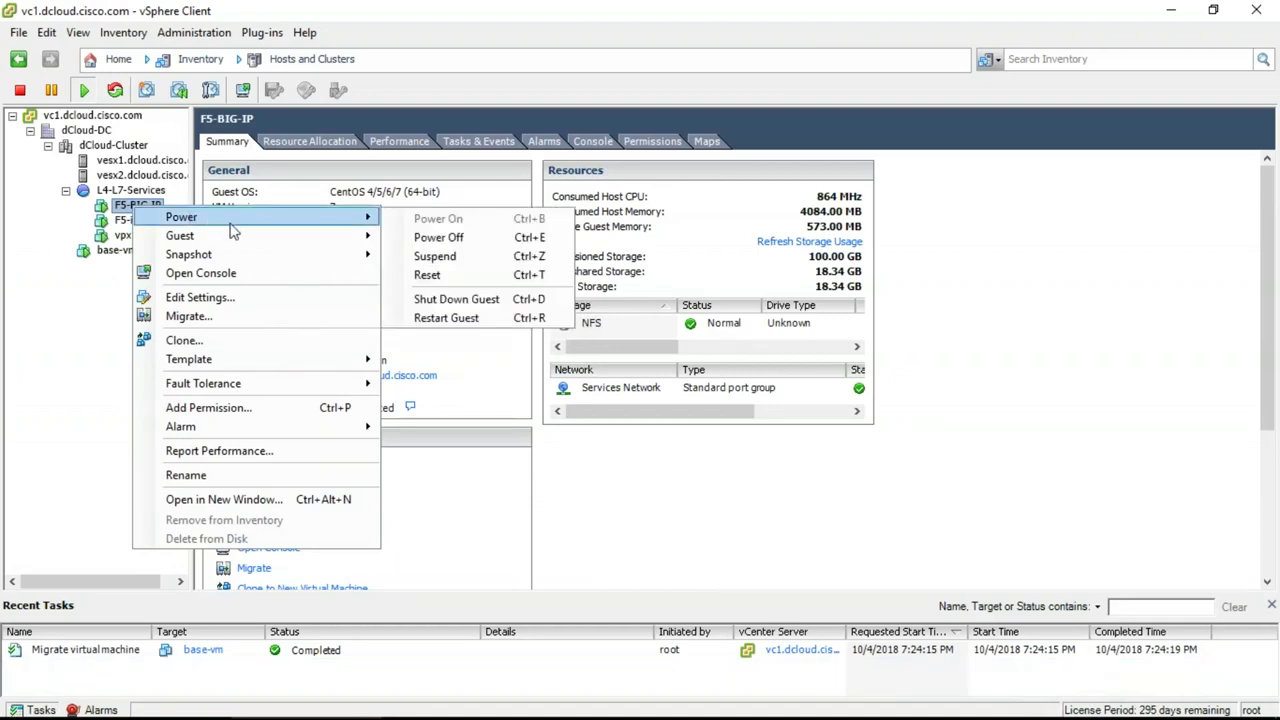
mouse_move(238, 258)
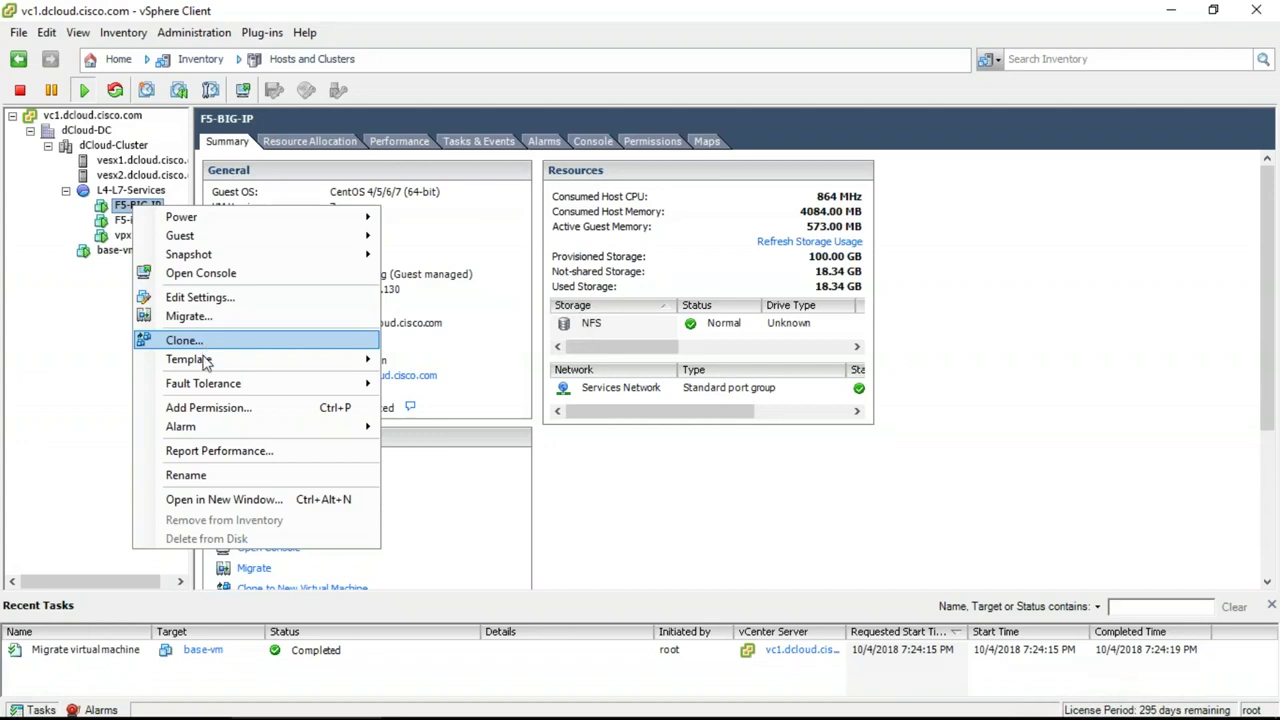
mouse_move(207, 366)
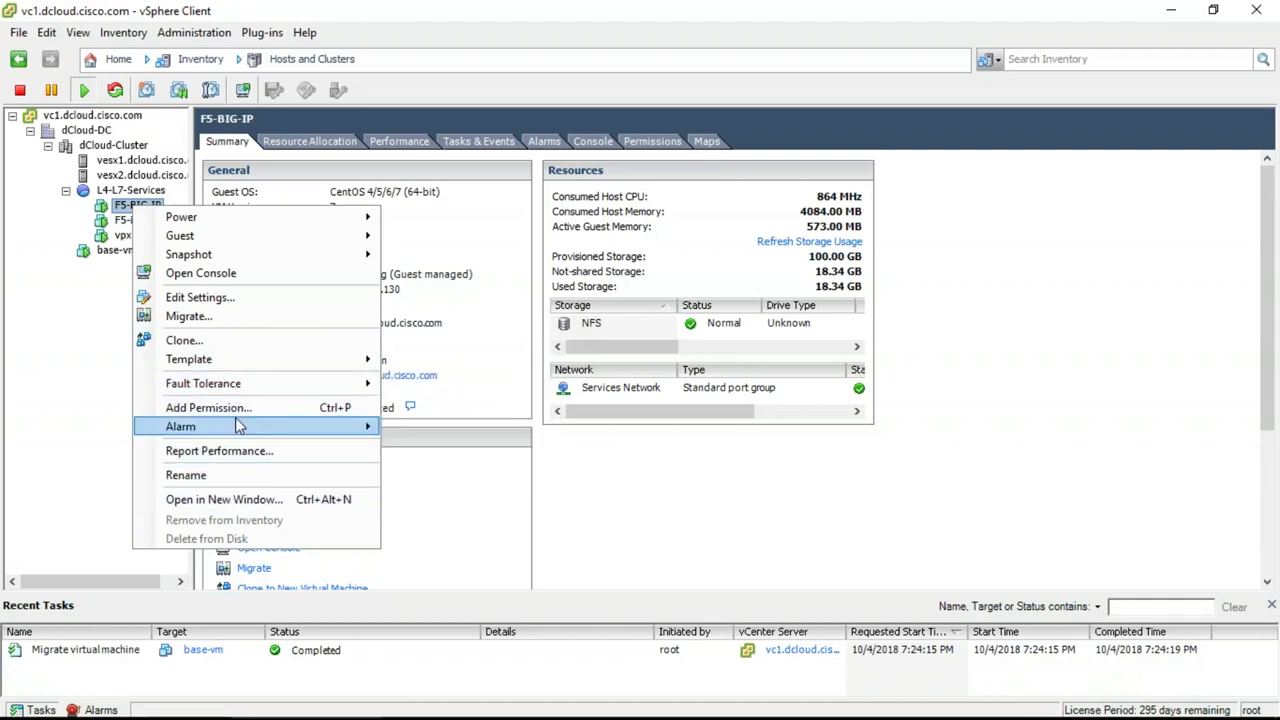
click(205, 316)
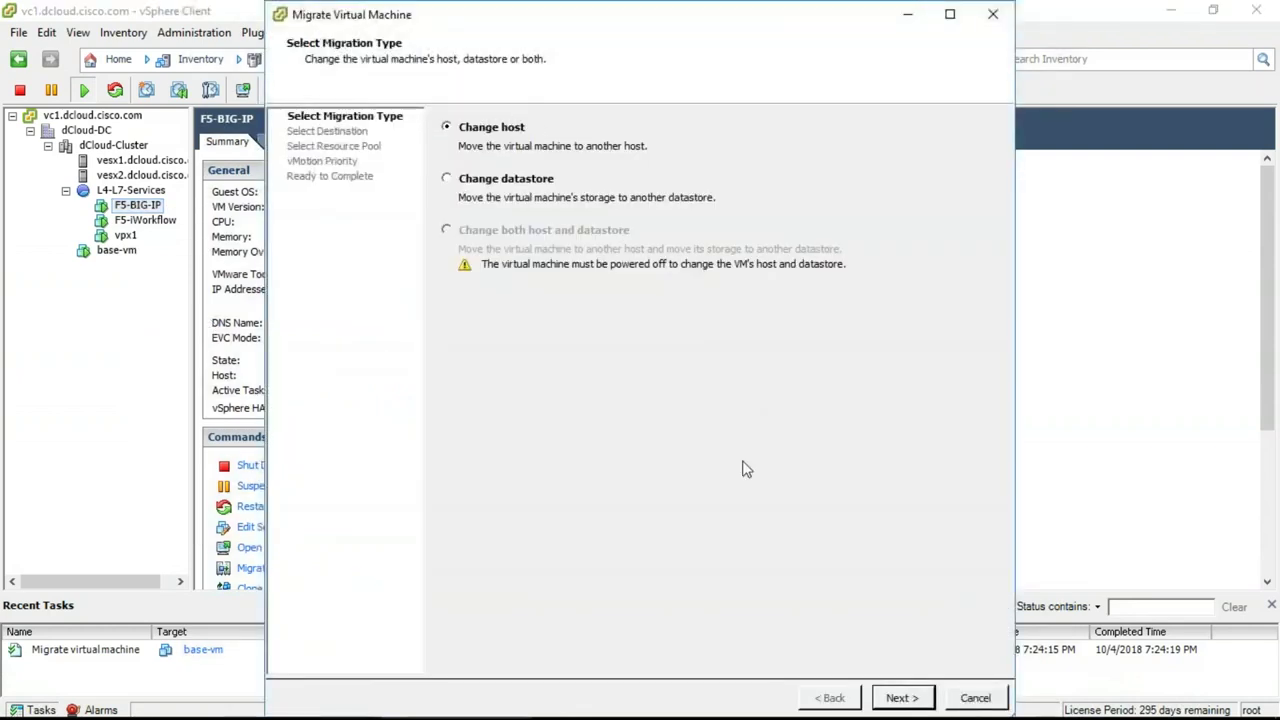
click(900, 698)
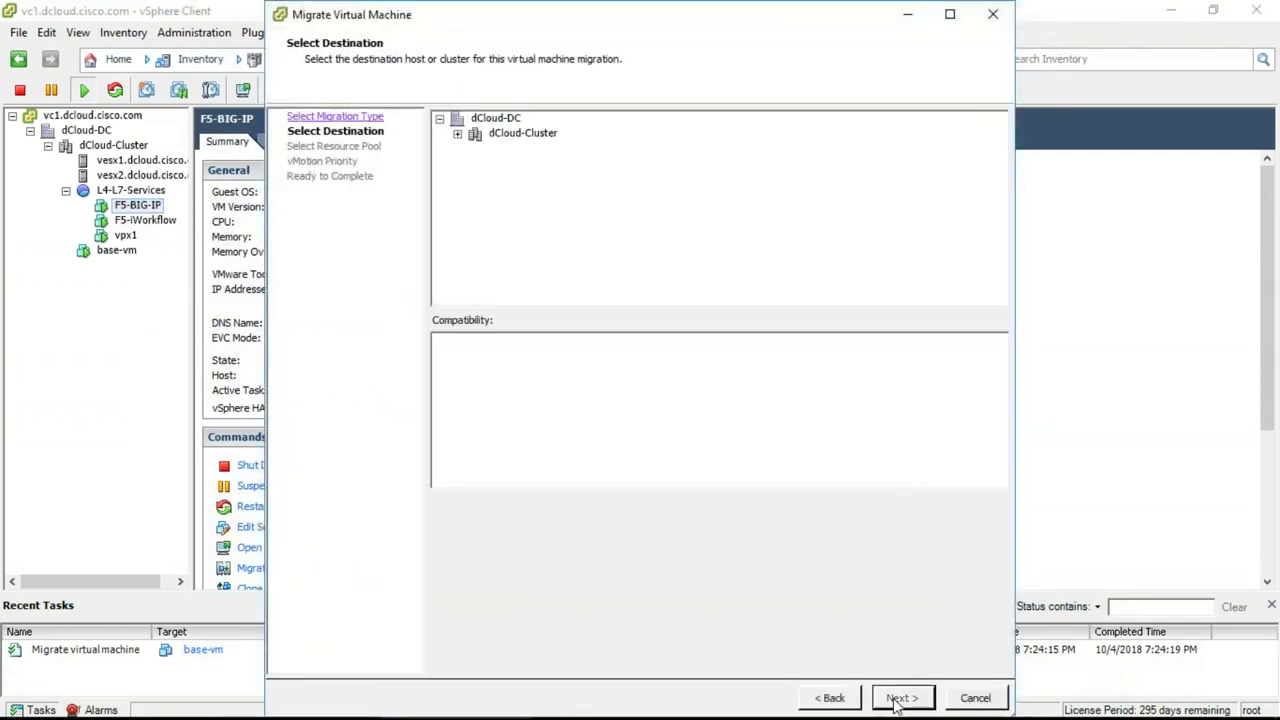
click(457, 134)
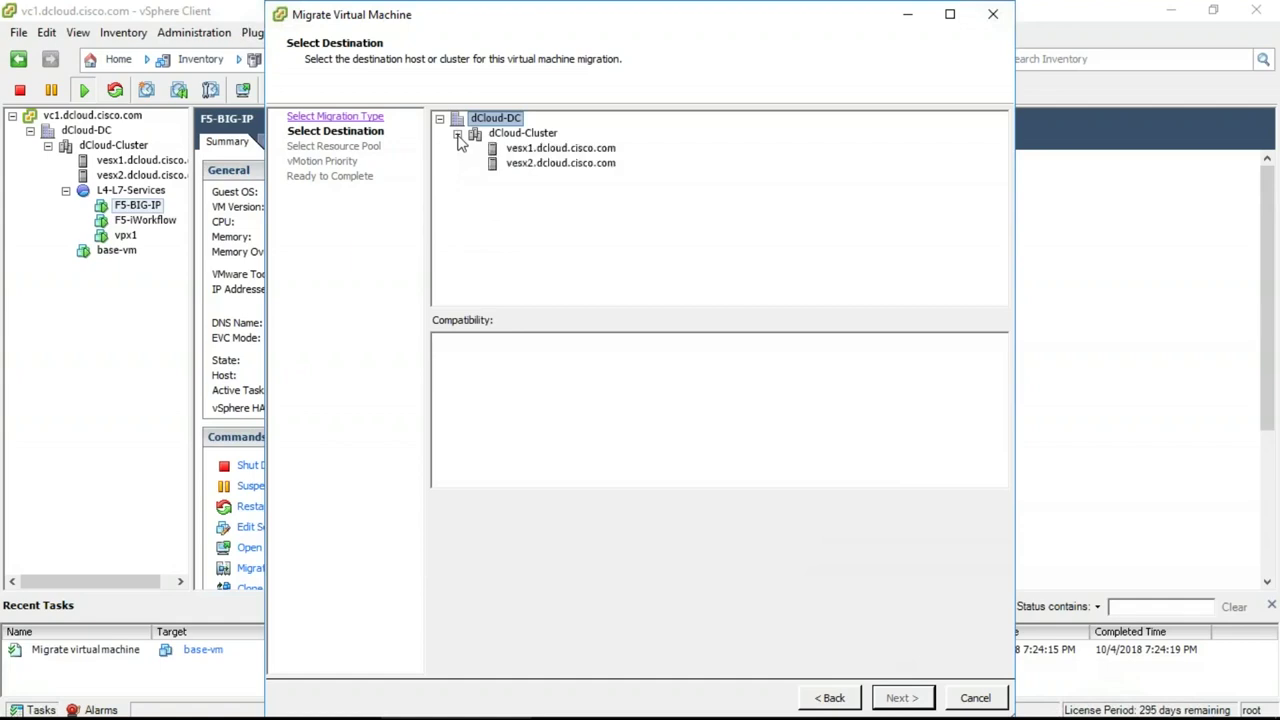
click(553, 150)
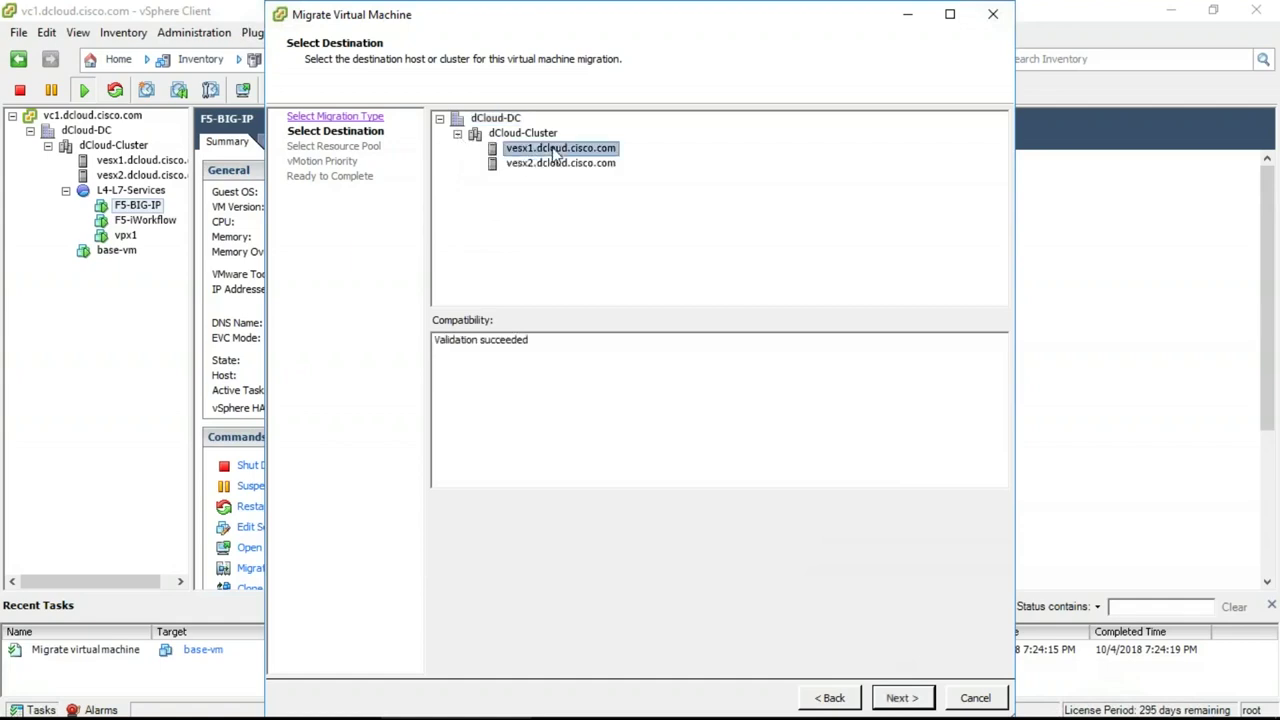
click(540, 167)
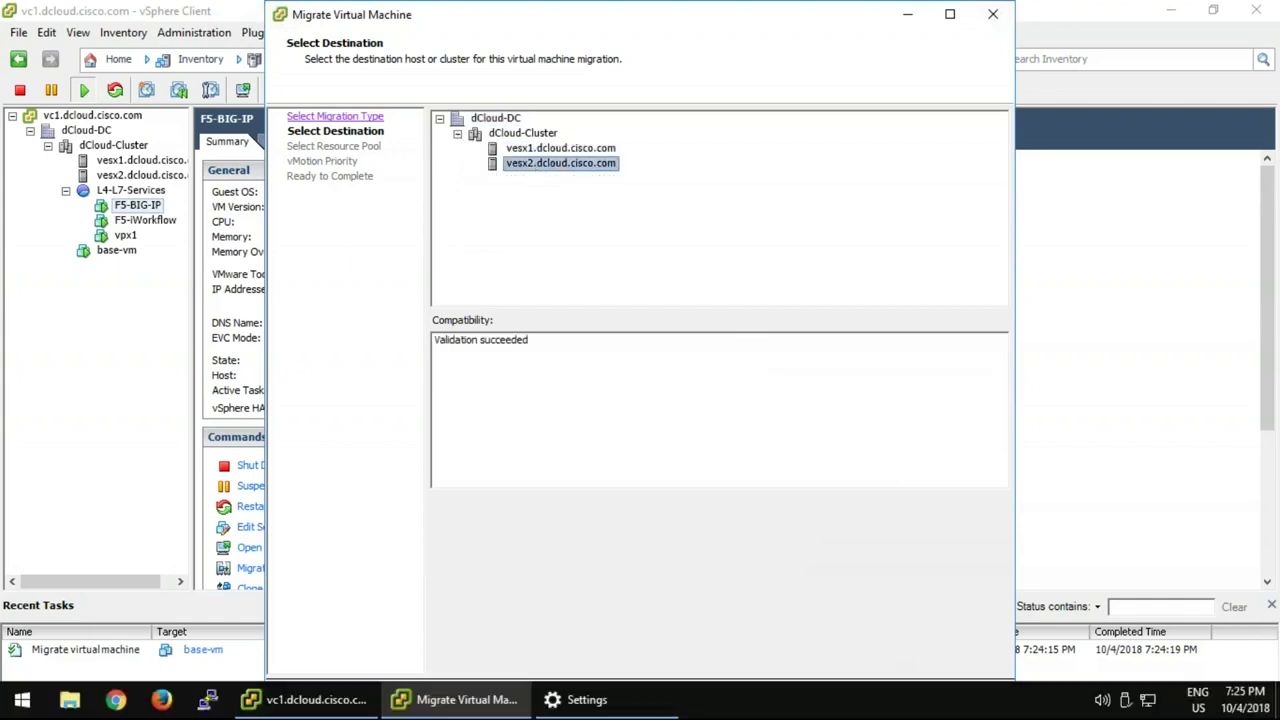
click(900, 698)
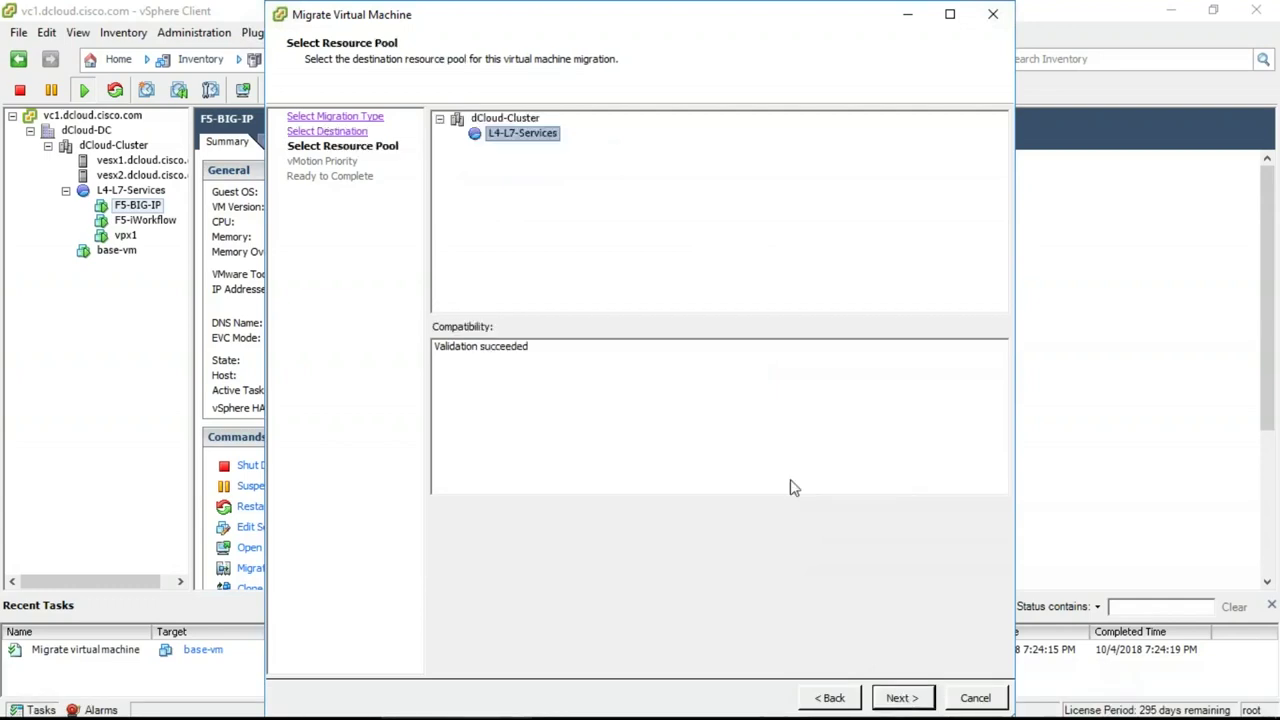
Keep the L4-L7-Services resource pool and high vMotion priority, and finish the F5-BIG-IP migration
click(897, 700)
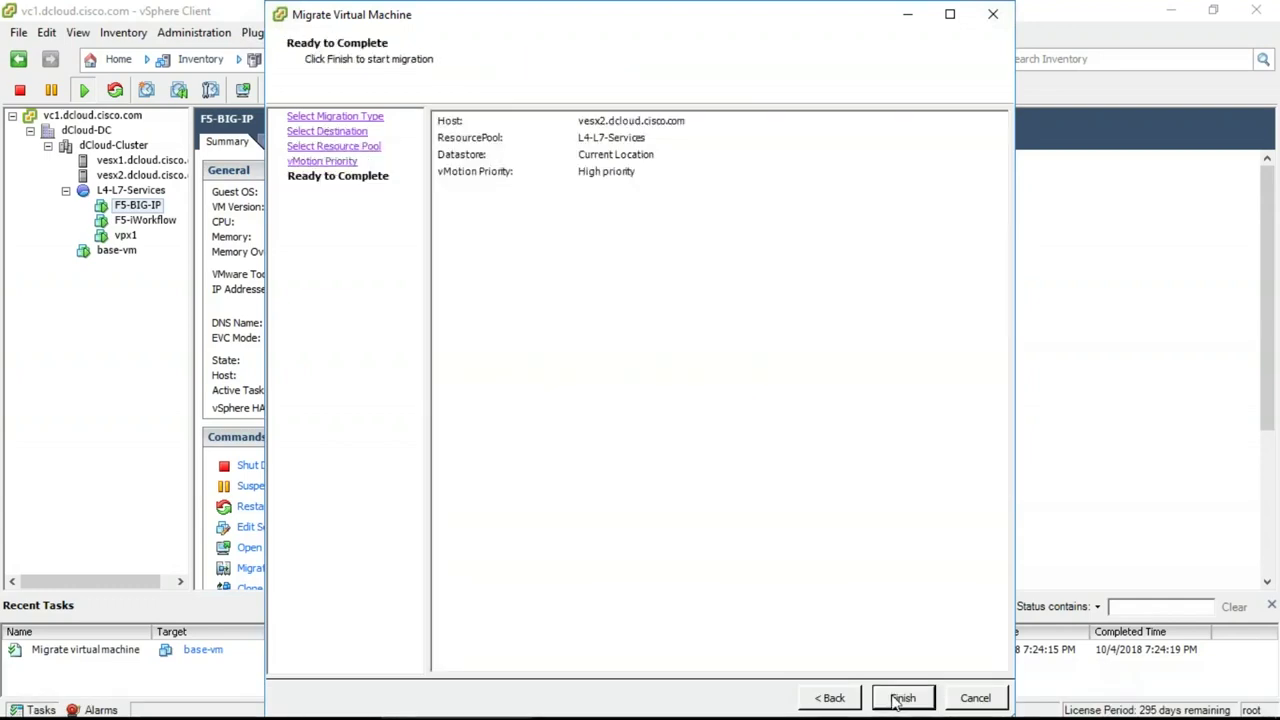
click(897, 700)
click(900, 698)
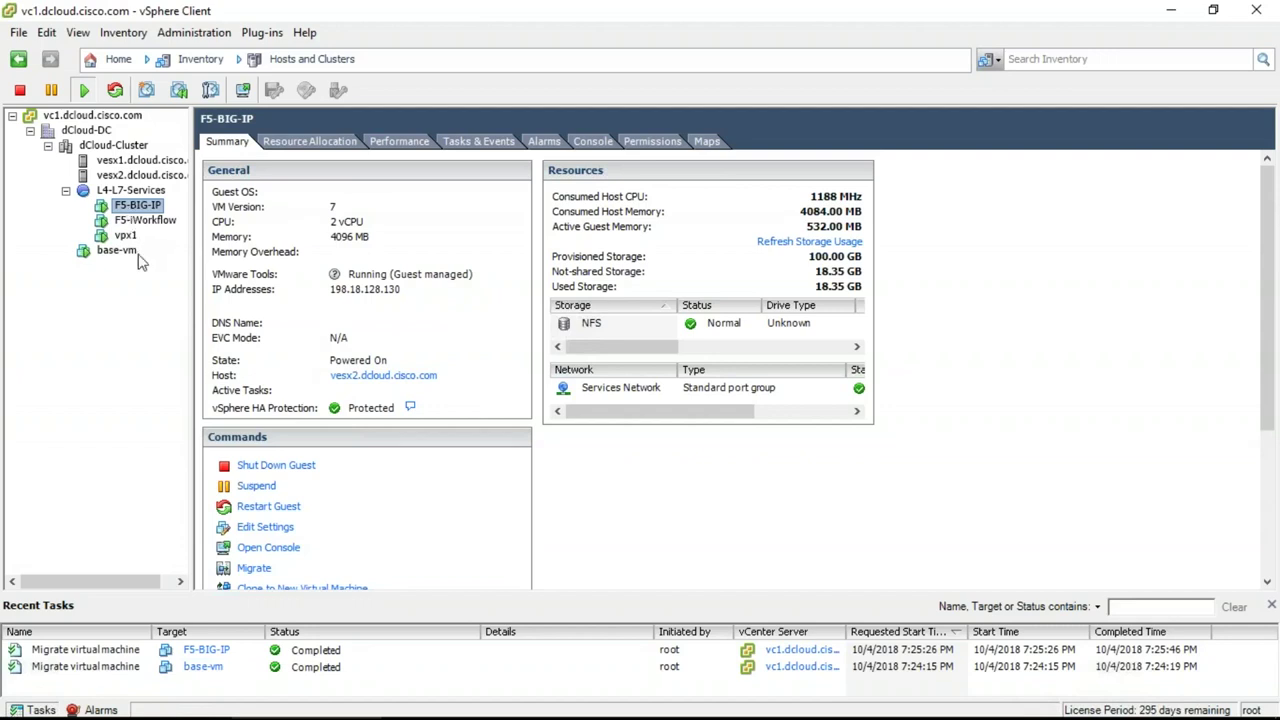
Open the Networking inventory and examine VM Network, Services Network and the networks of the My-vCenter distributed switch
click(221, 66)
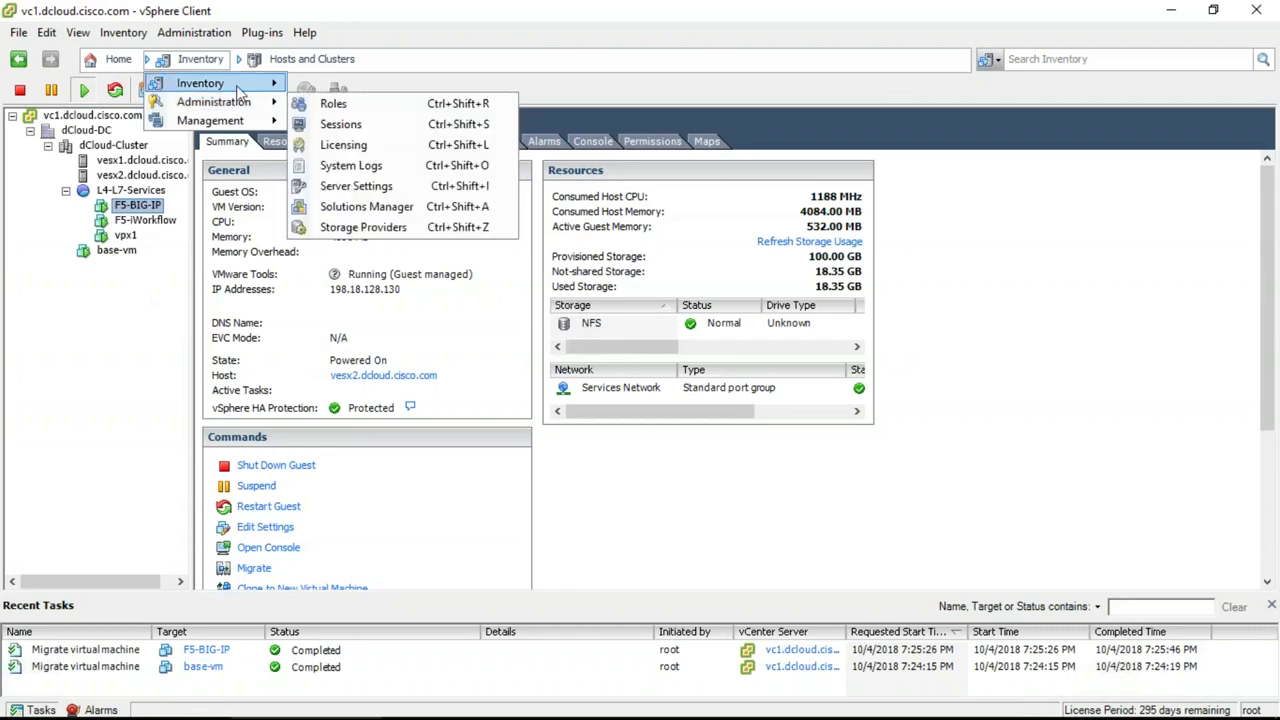
mouse_move(240, 91)
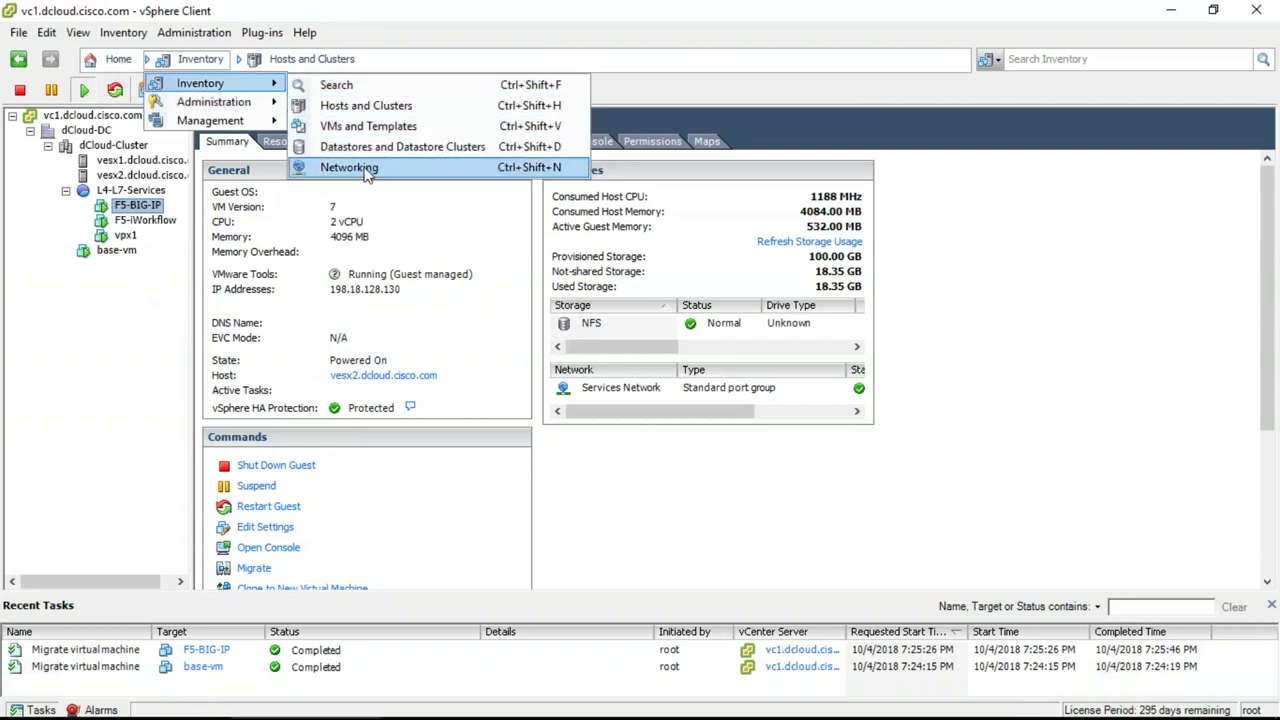
click(328, 167)
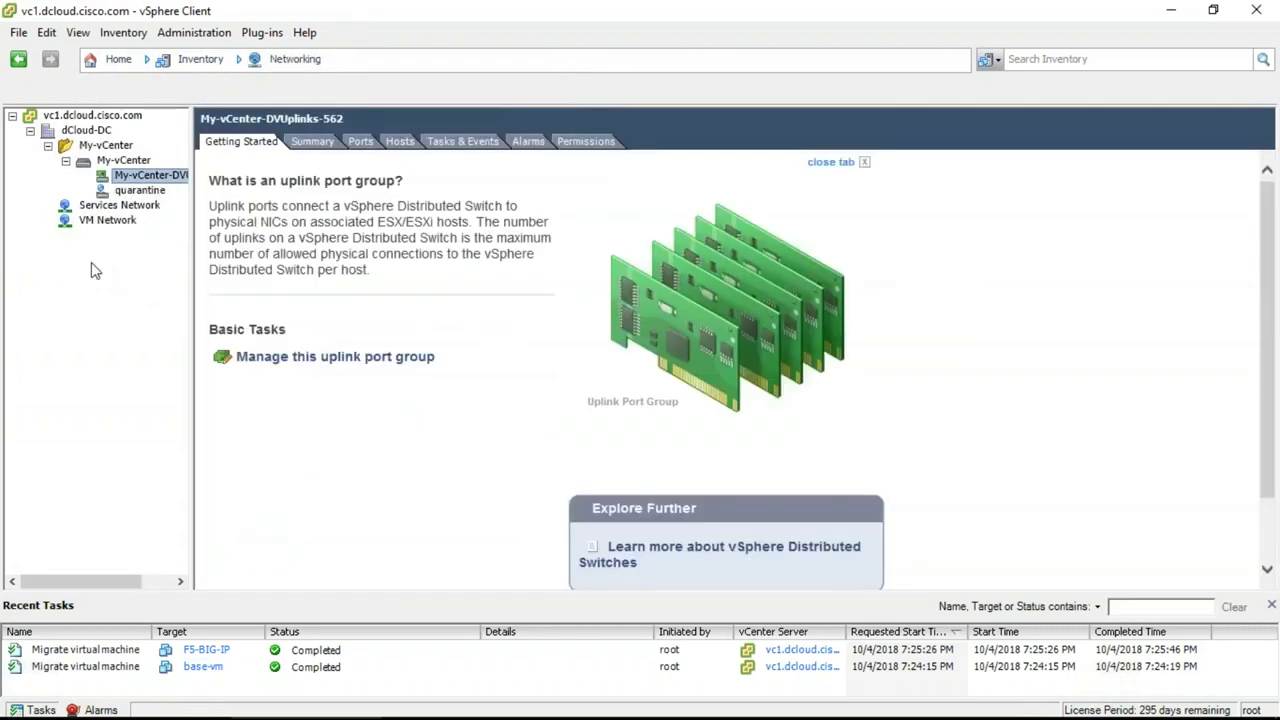
click(112, 221)
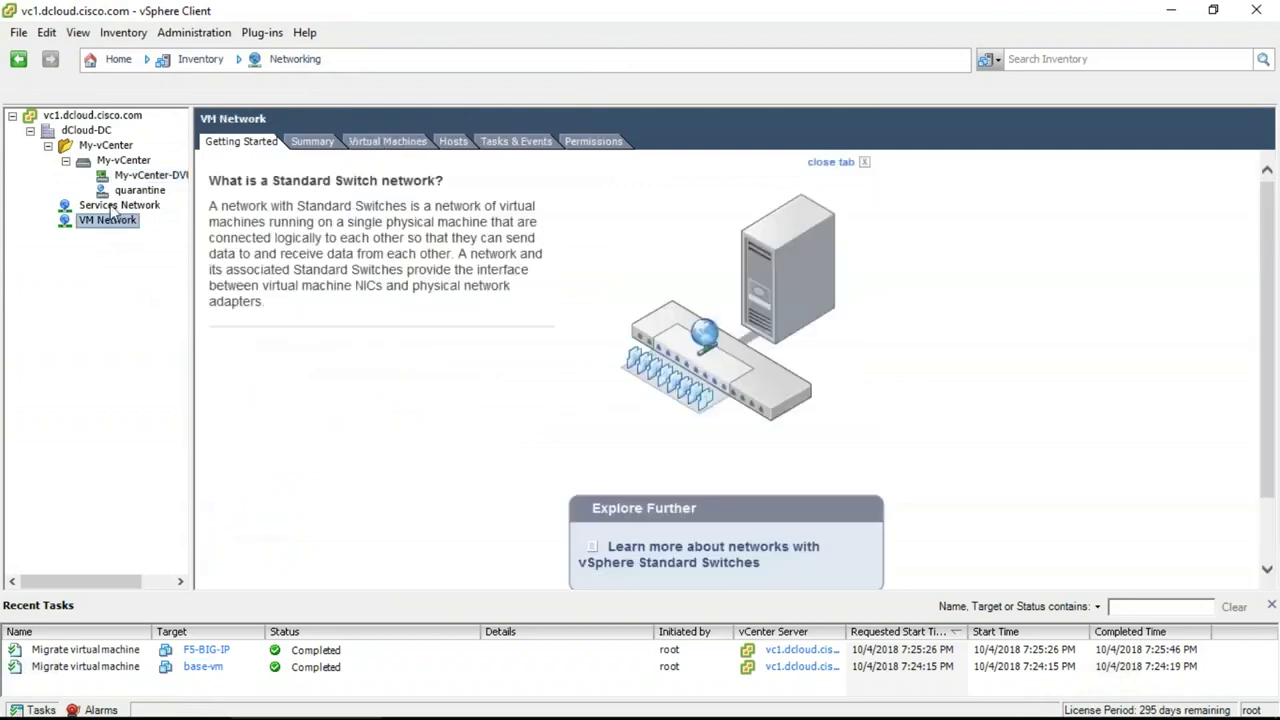
click(113, 207)
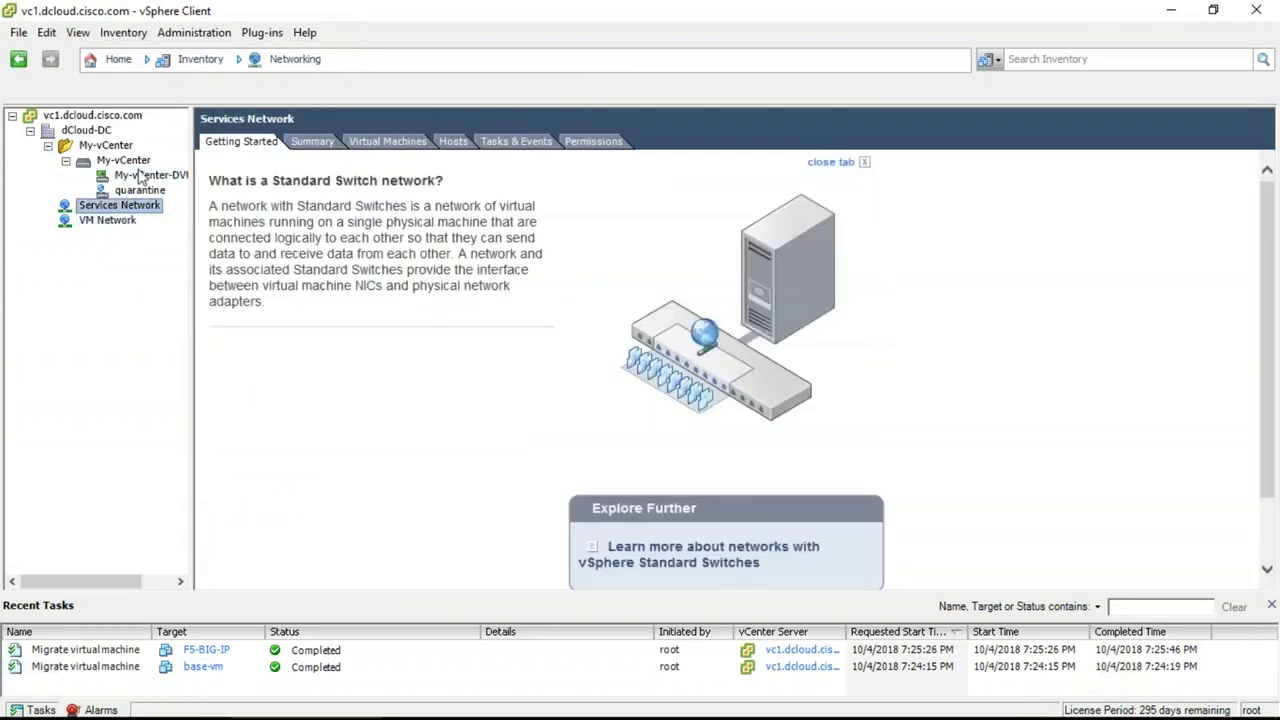
click(128, 162)
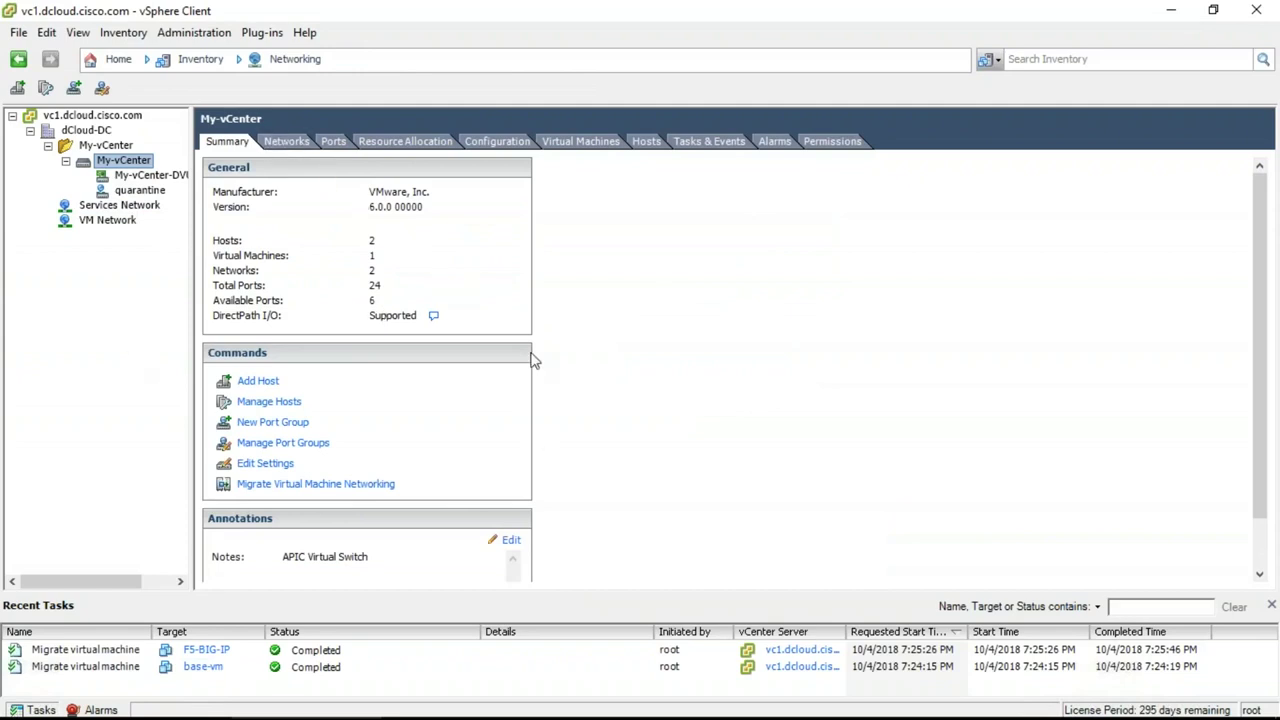
click(288, 142)
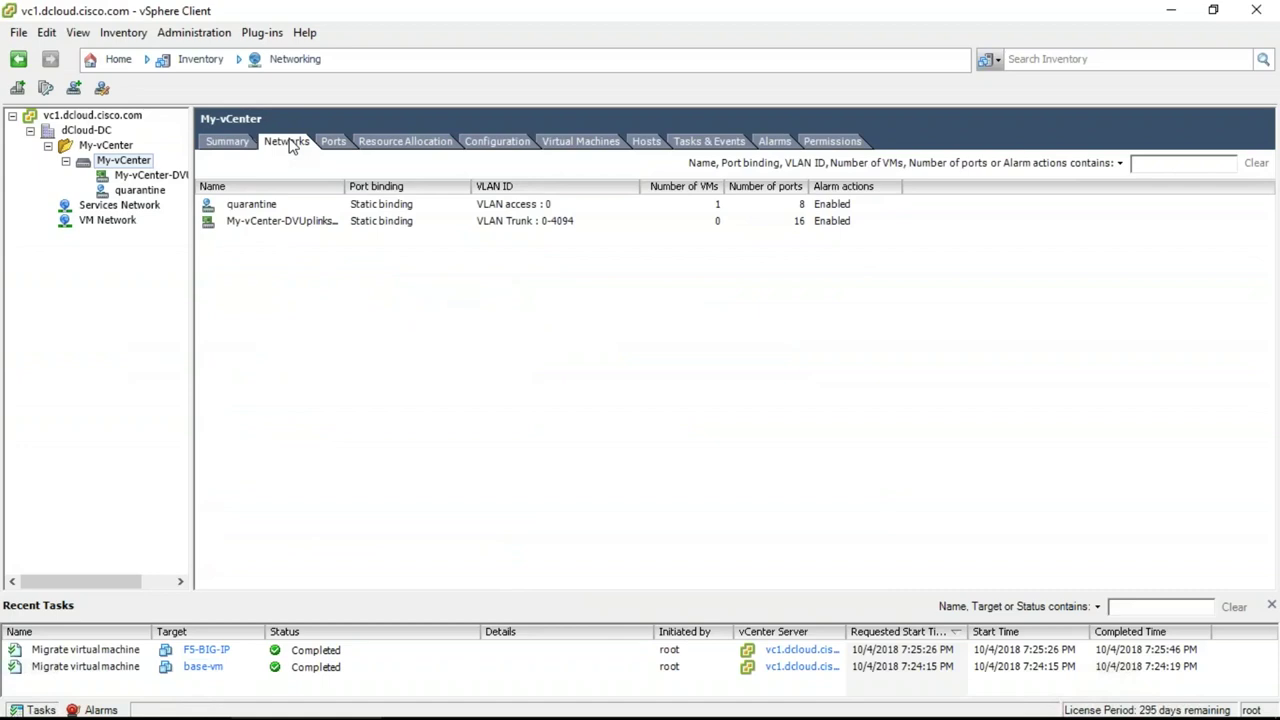
Review the summaries of the My-vCenter distributed switch and its uplink port group, widening the inventory tree to show the full uplink name
click(230, 143)
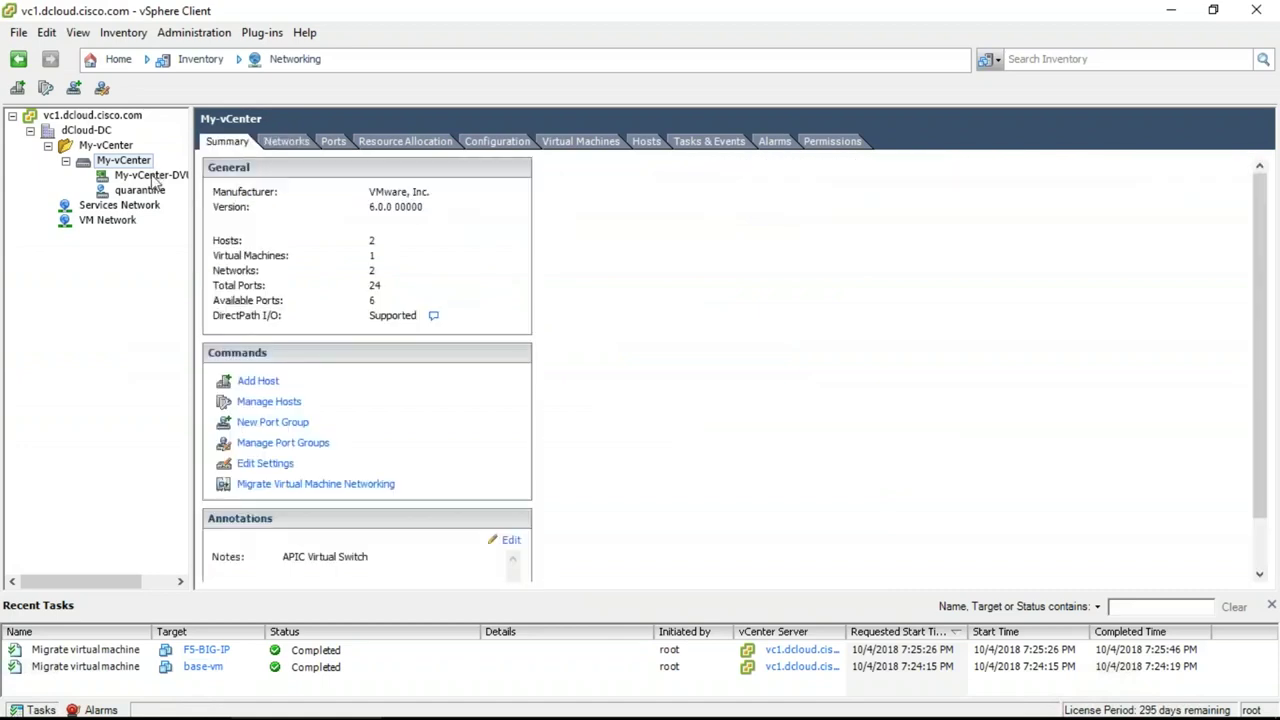
click(151, 175)
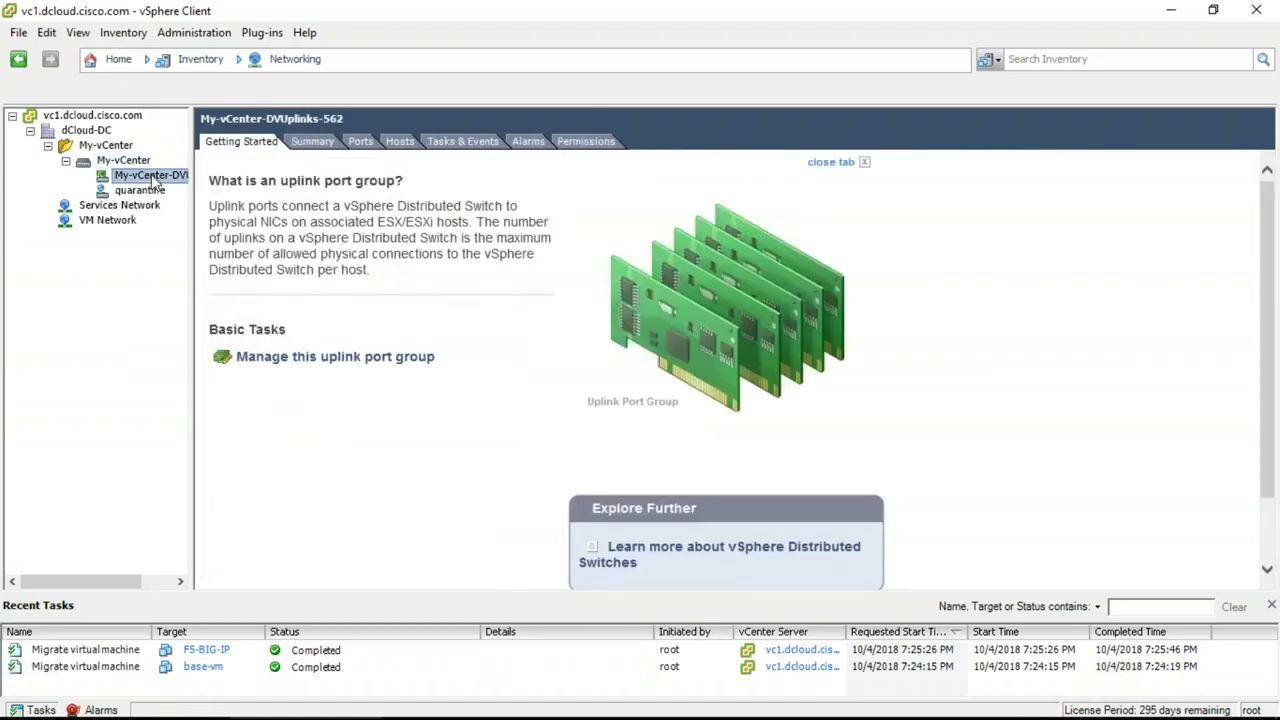
click(312, 142)
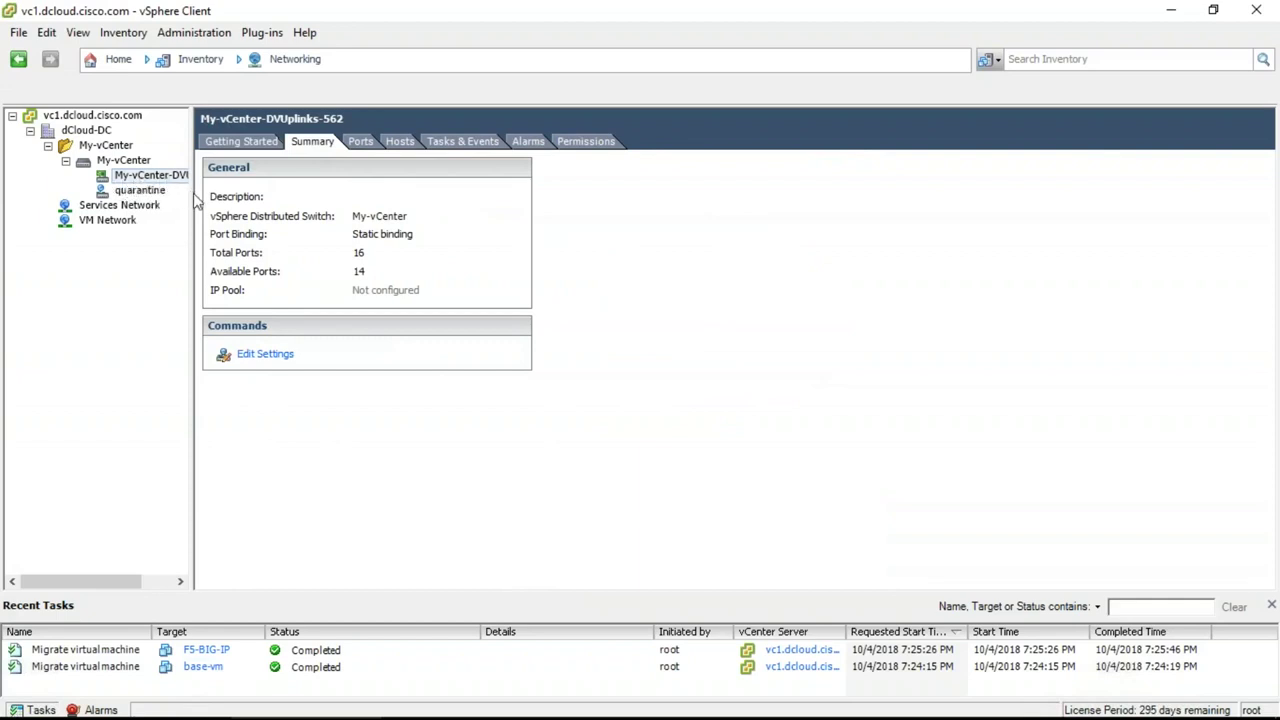
drag(195, 201, 253, 185)
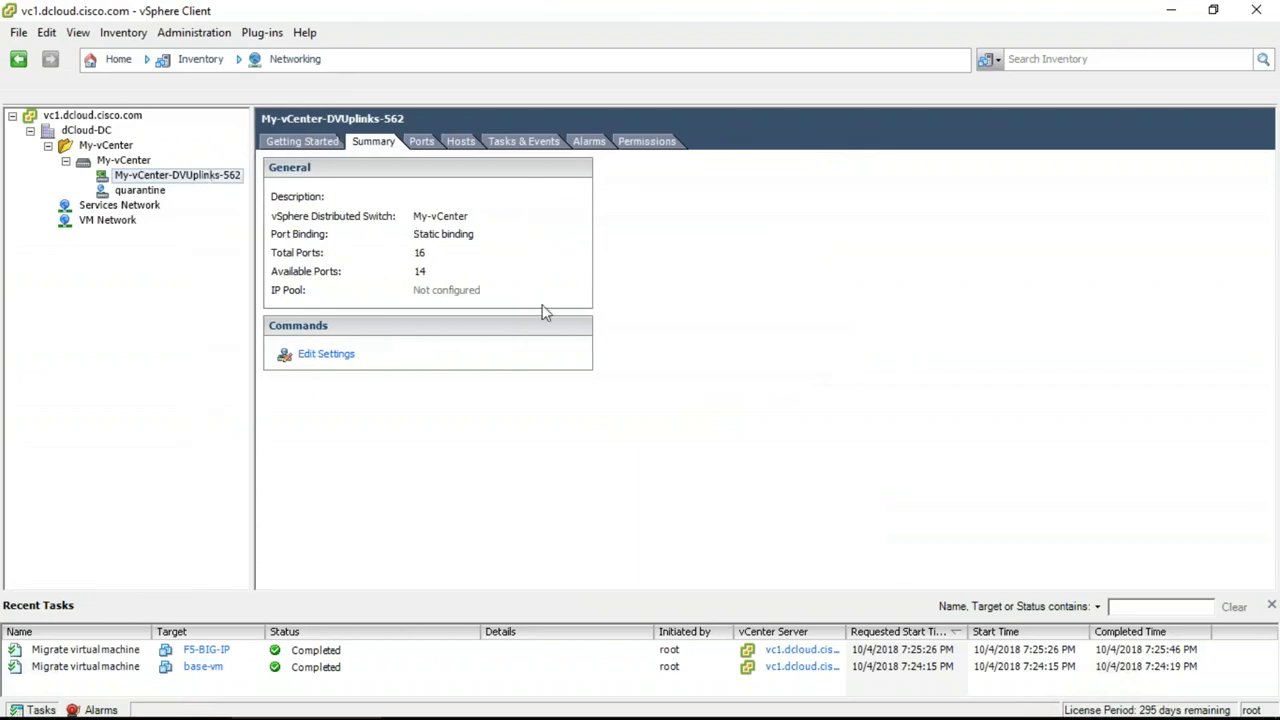
Annotate the screen with a box, an outgoing arrow labelled phys, a vnics label and two circles beside it, and clear the drawing
mouse_move(684, 394)
mouse_down()
mouse_move(681, 443)
mouse_move(678, 382)
mouse_move(762, 380)
mouse_move(772, 427)
mouse_move(682, 449)
mouse_up()
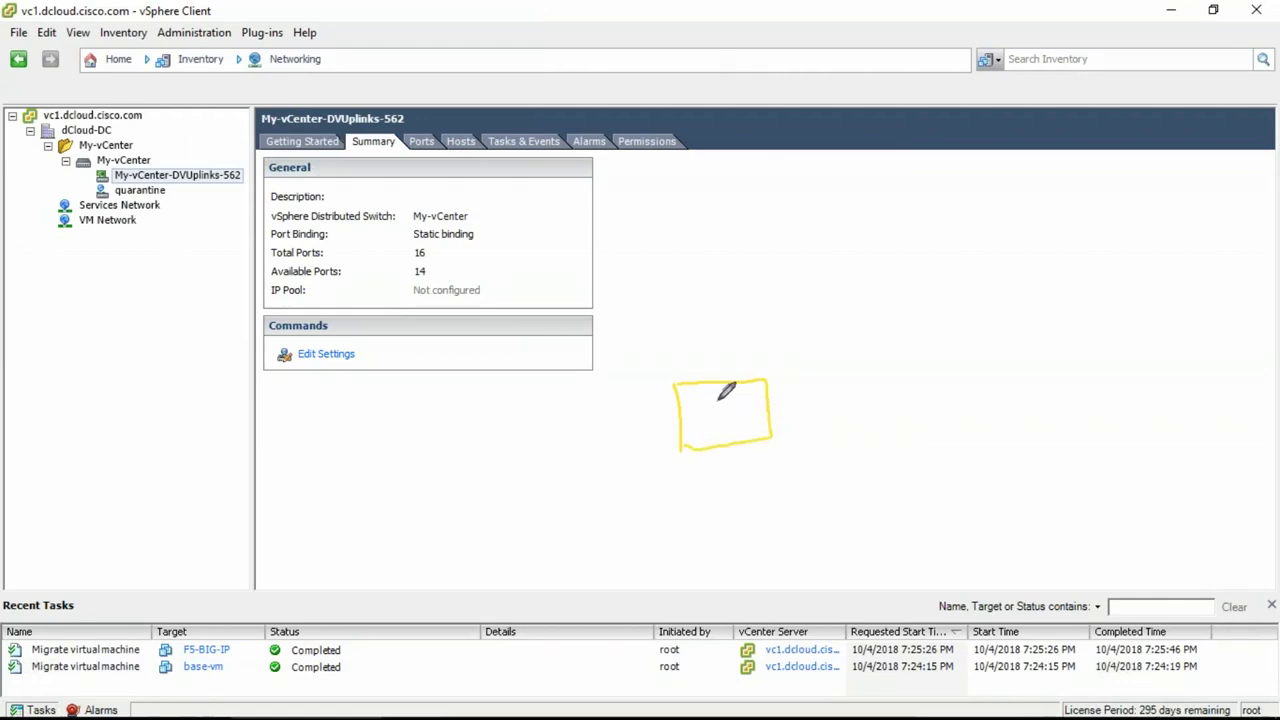
mouse_move(718, 382)
mouse_down()
mouse_move(743, 382)
mouse_move(718, 361)
mouse_move(760, 280)
mouse_move(771, 289)
mouse_move(763, 337)
mouse_move(777, 309)
mouse_move(808, 346)
mouse_move(814, 326)
mouse_up()
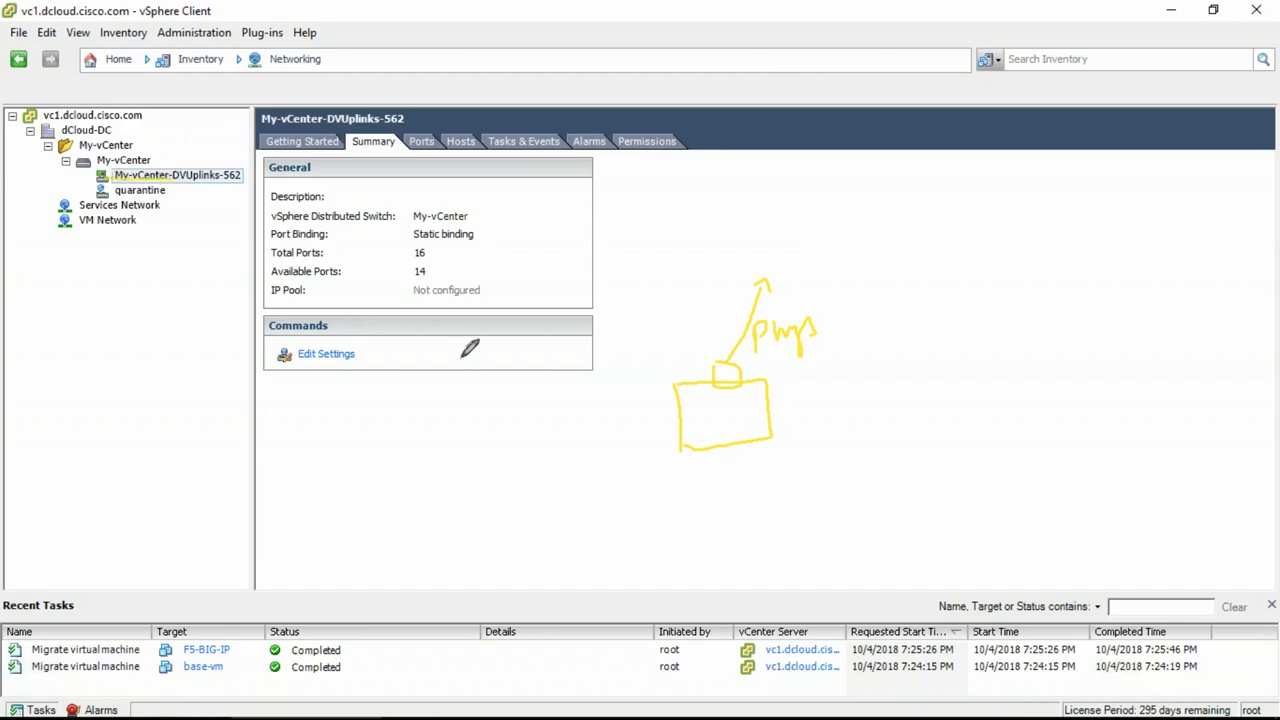
mouse_move(830, 445)
mouse_down()
mouse_move(810, 441)
mouse_move(880, 477)
mouse_move(878, 440)
mouse_up()
drag(829, 398, 866, 416)
mouse_move(716, 442)
mouse_down()
mouse_move(706, 424)
mouse_move(748, 418)
mouse_move(730, 412)
mouse_move(788, 411)
mouse_move(798, 430)
mouse_up()
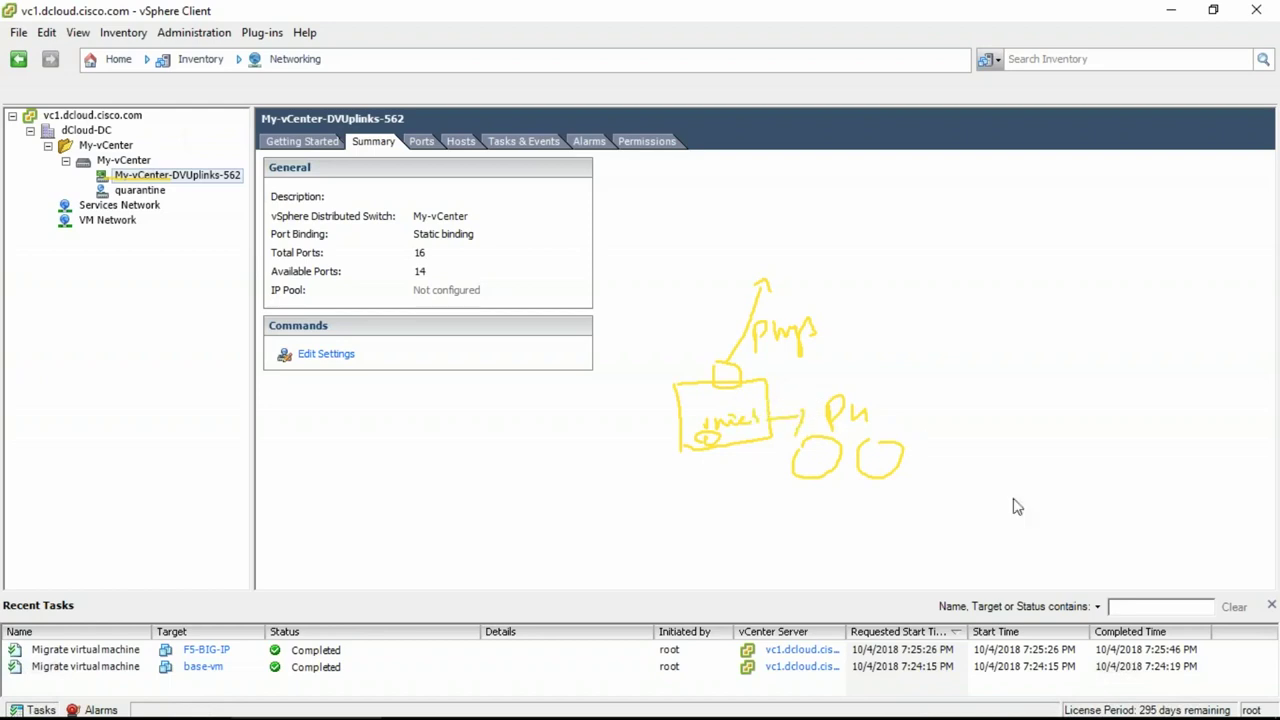
key(e)
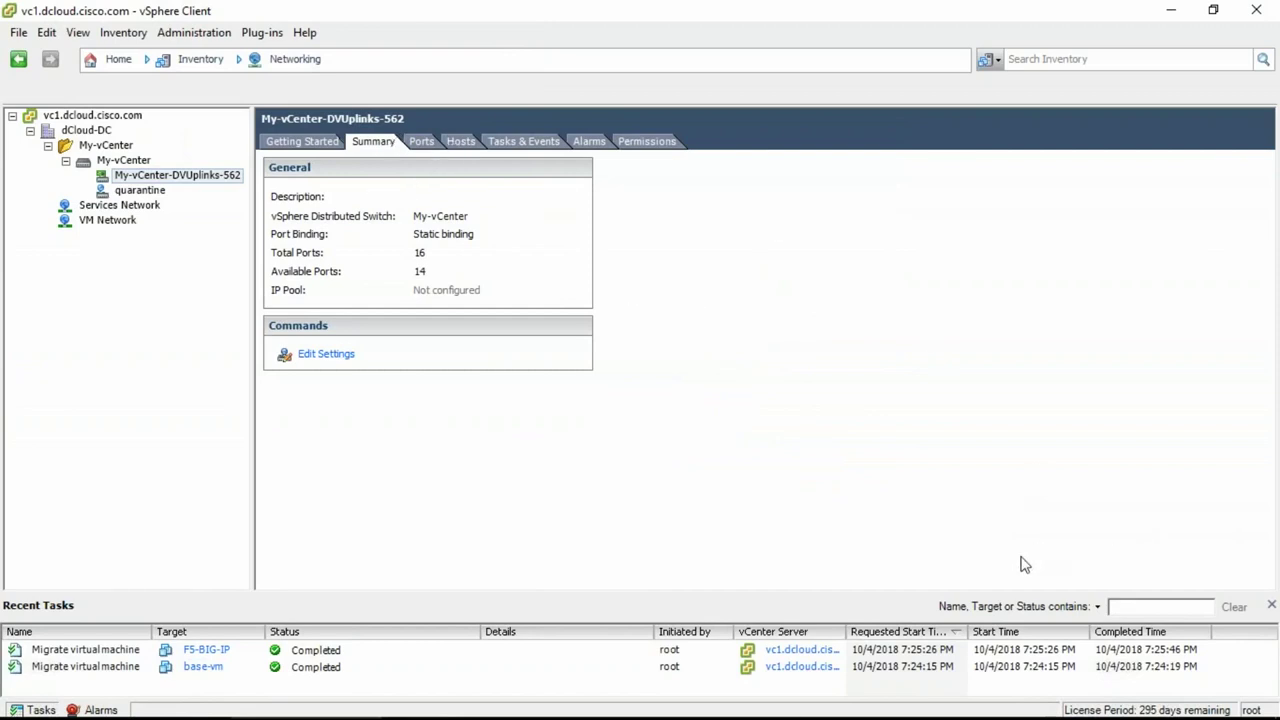
Switch to the PowerPoint slide show at the VMware vSphere Port Group slide
key(alt+Tab)
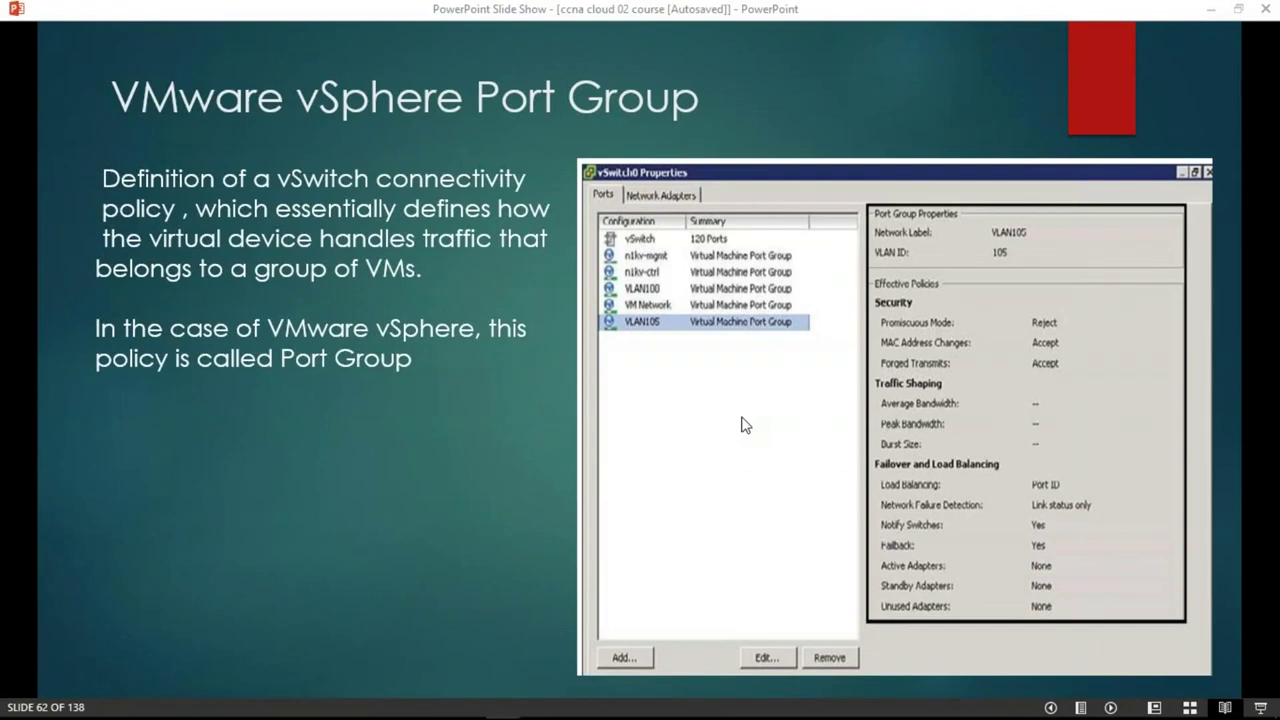